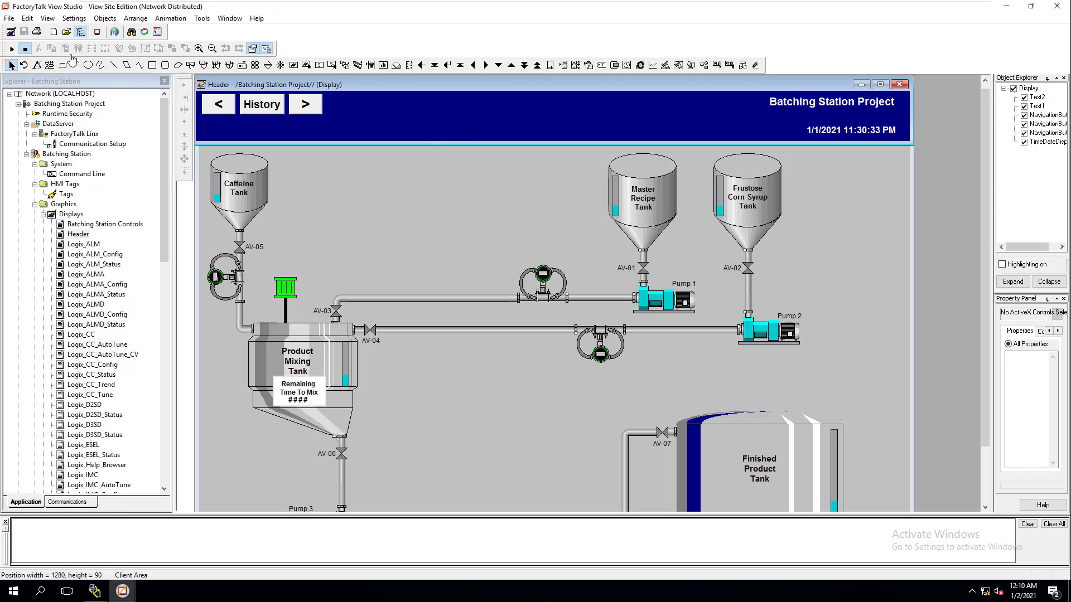
Open the Objects menu to pick an object type for the Header display
click(101, 21)
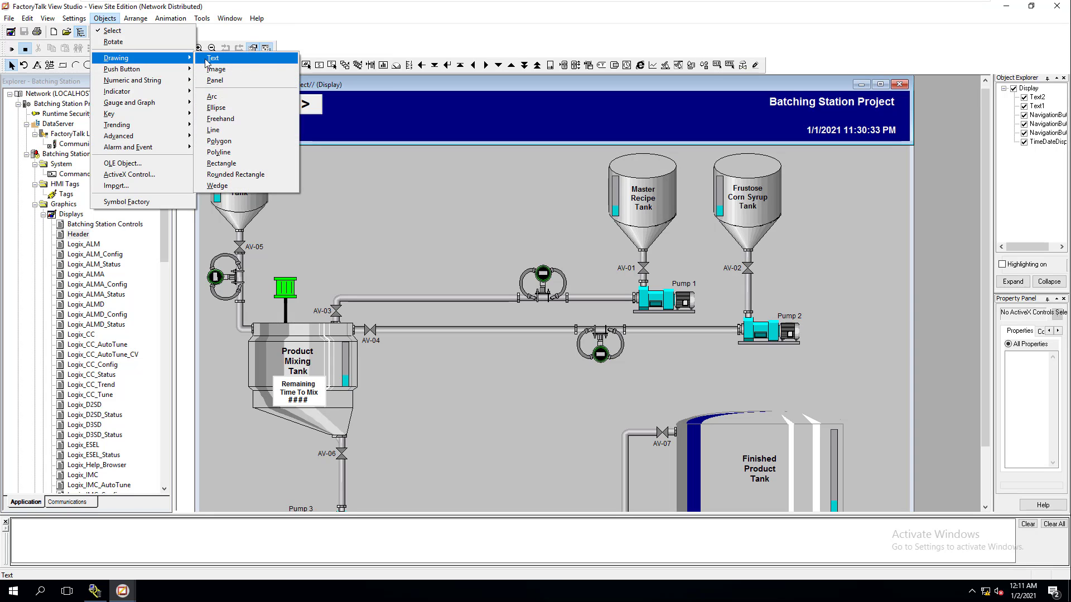
Add a 'Communication Link Down' text in the header banner, size 14, white, bold
click(207, 58)
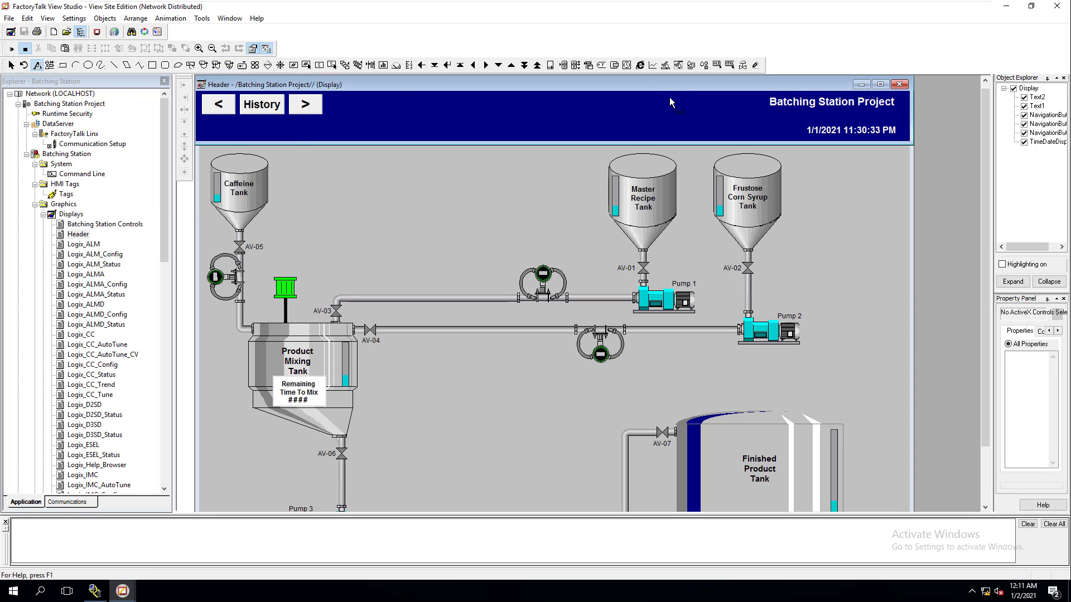
drag(697, 110, 789, 132)
drag(992, 166, 992, 166)
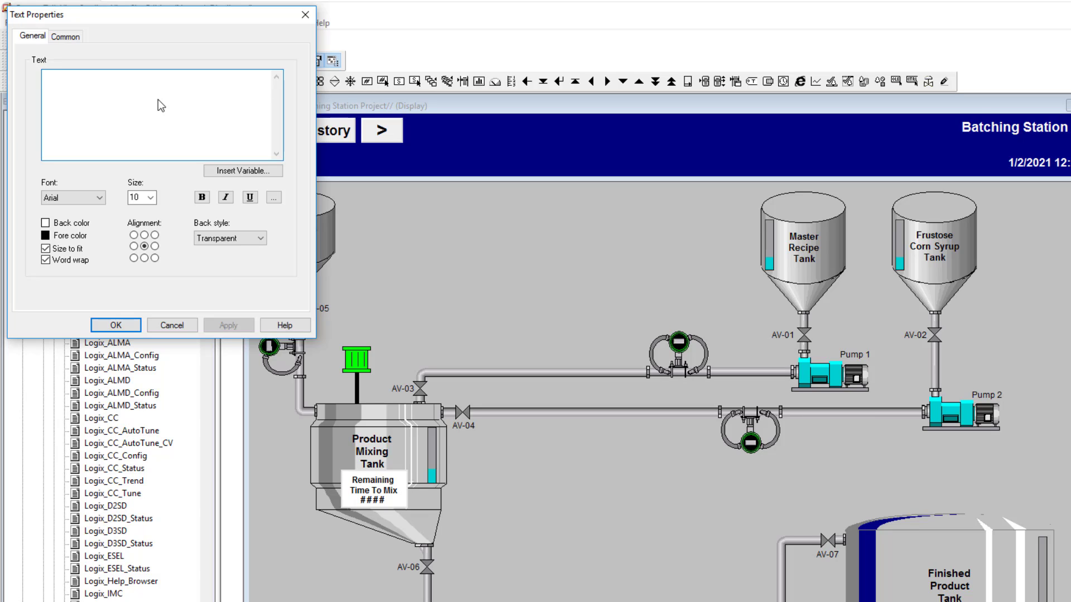
text(Commun)
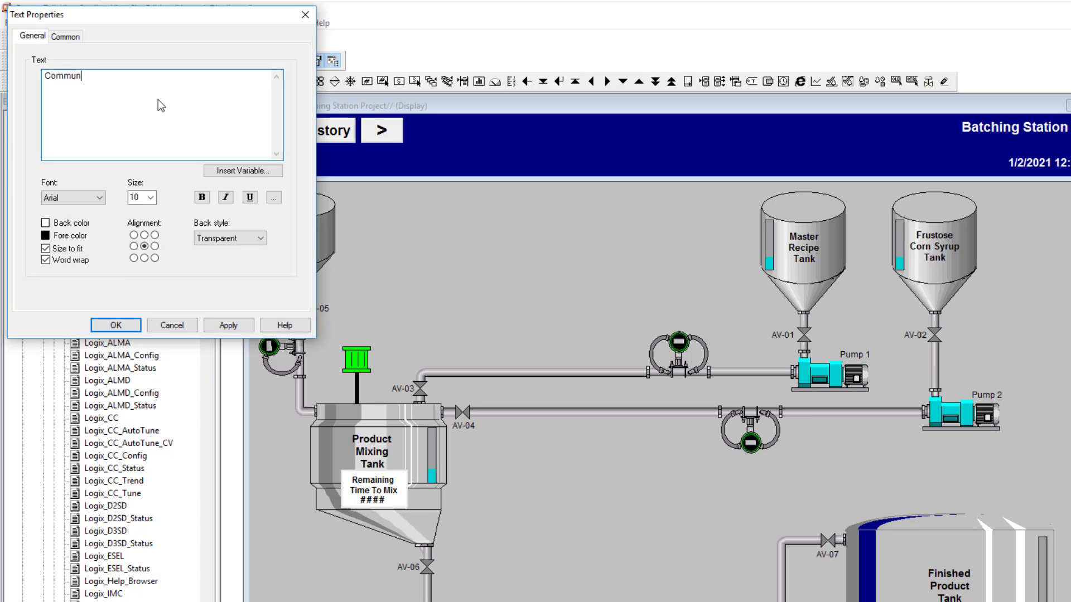
text(ication Link Down)
click(151, 197)
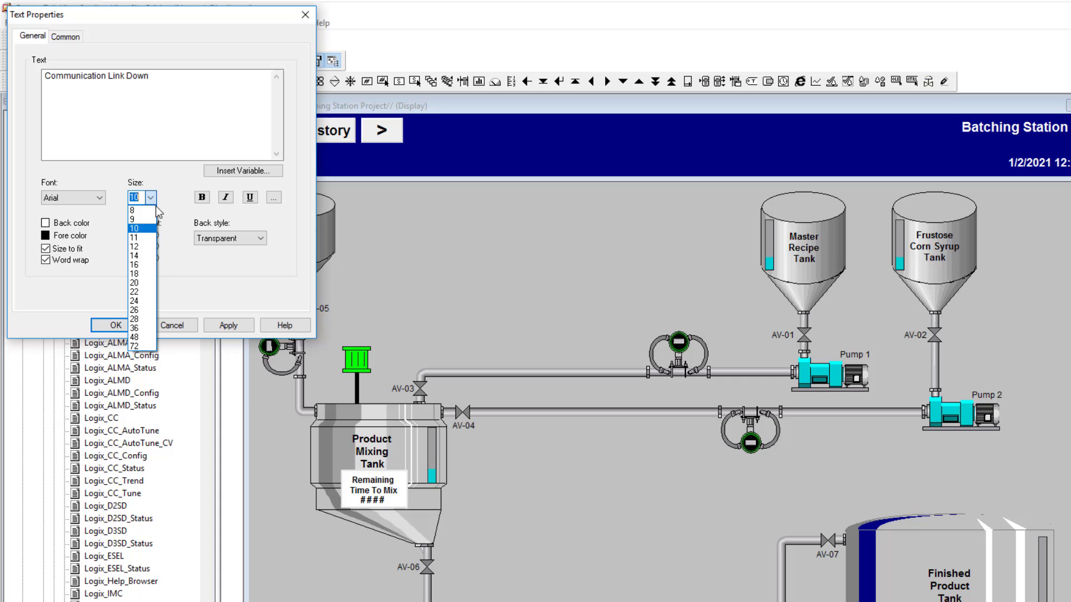
click(140, 258)
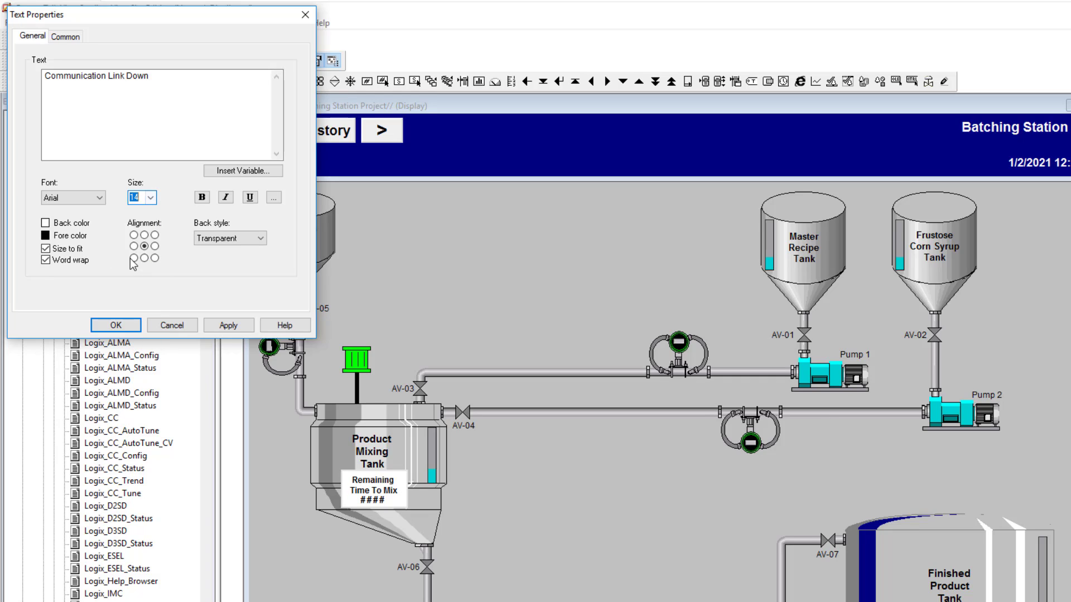
click(45, 236)
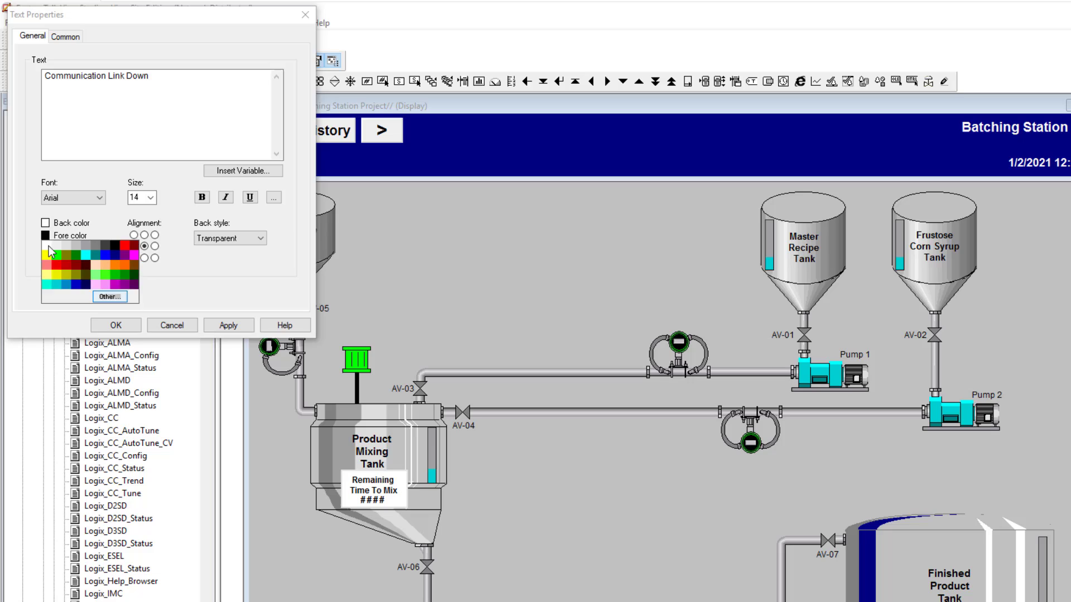
click(57, 246)
click(202, 197)
click(226, 323)
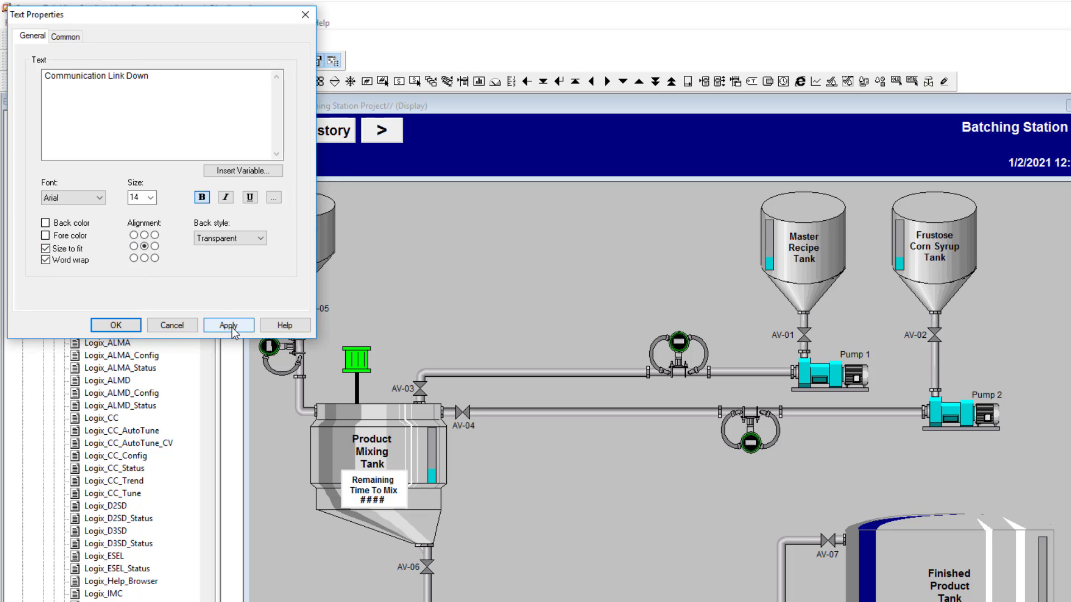
Close the text settings and drag the text to the centre of the header banner
click(116, 325)
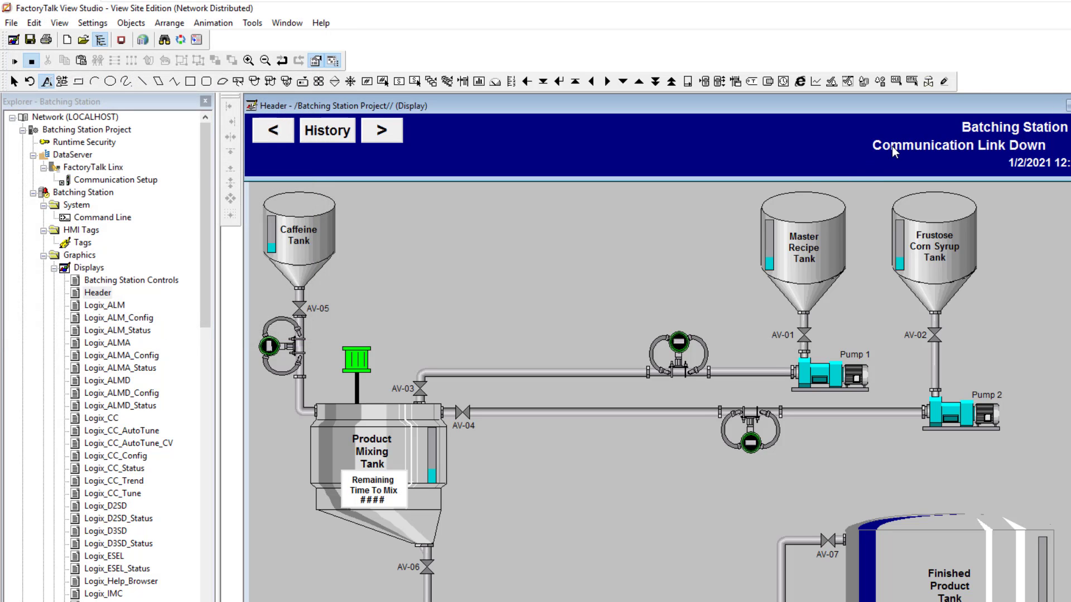
key(Escape)
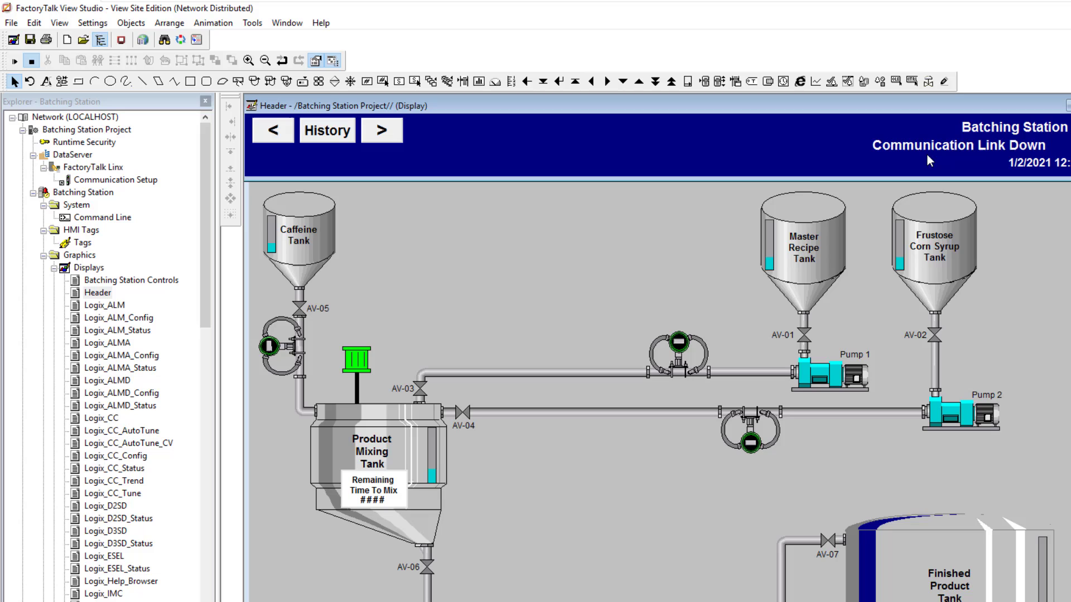
drag(920, 148, 647, 133)
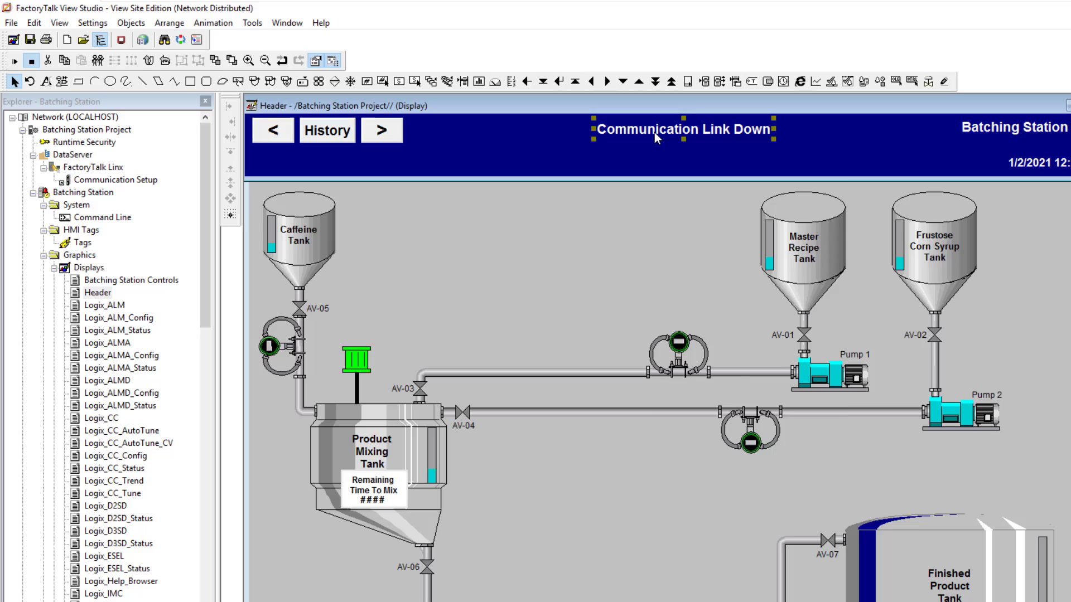
Add a Visibility animation to the warning text and browse for its driving tag
right_click(654, 133)
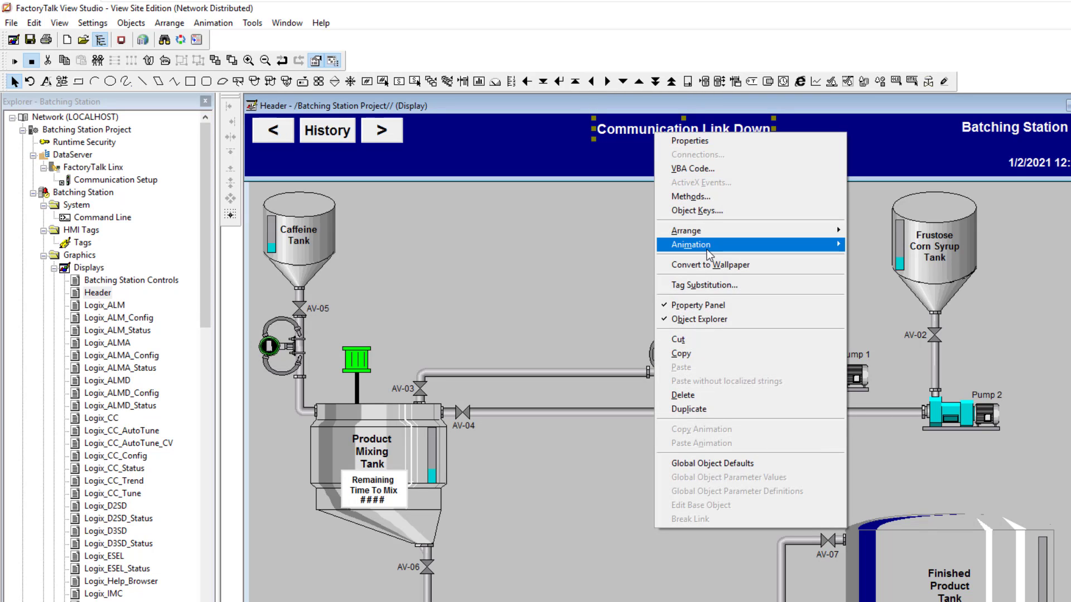
click(867, 247)
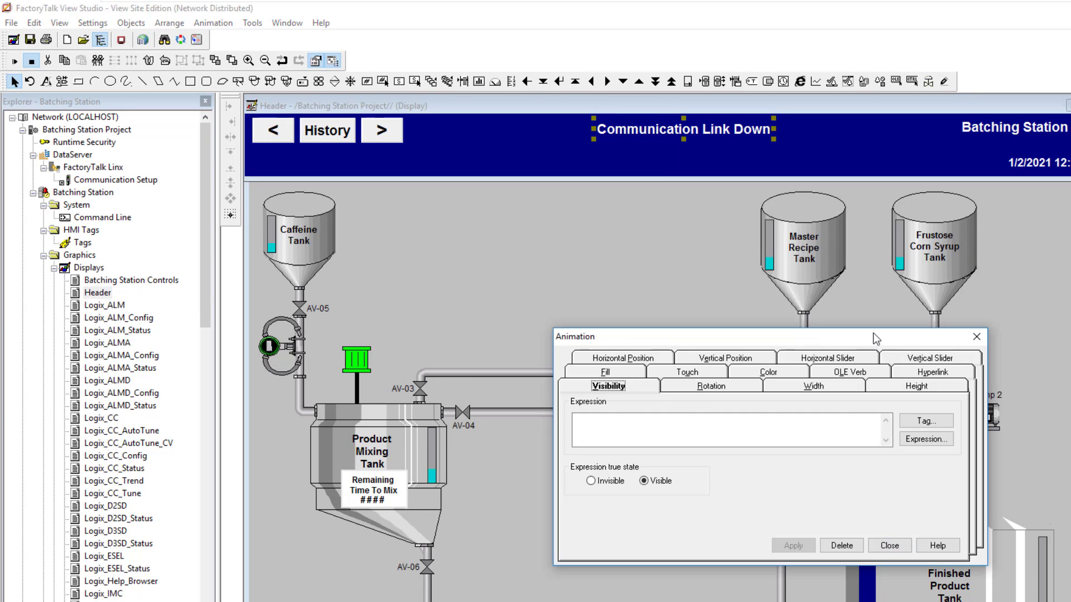
drag(787, 337, 754, 167)
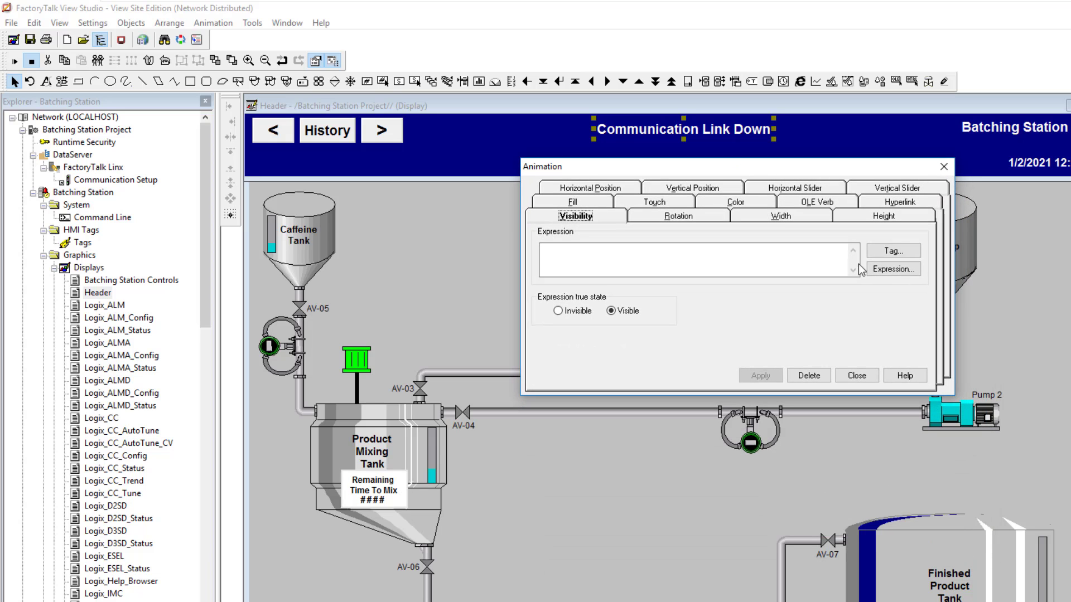
click(893, 252)
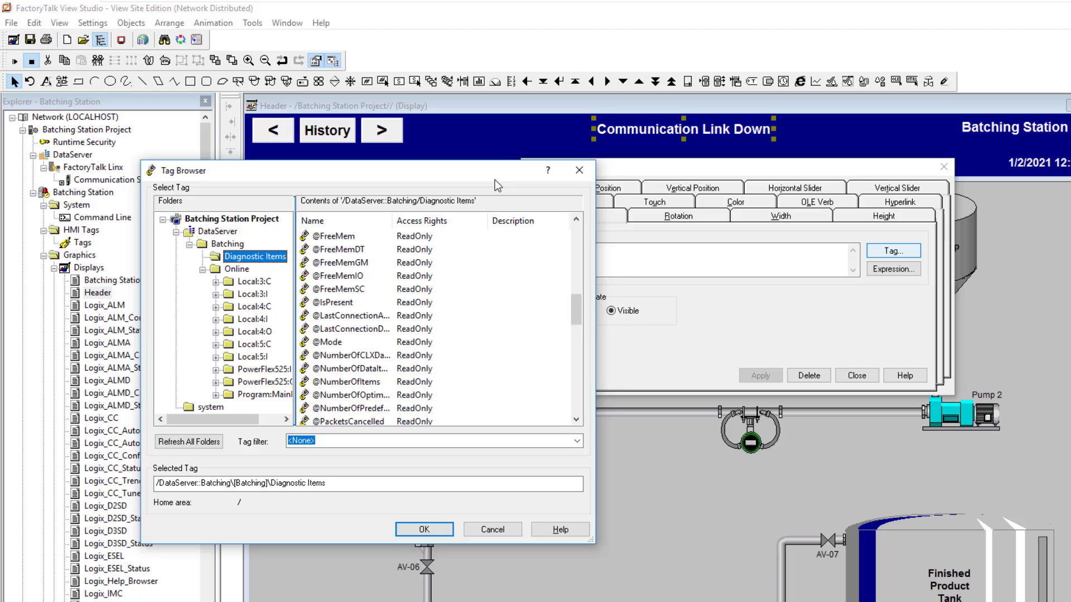
Refresh the Tag Browser and expand DataServer > Batching to reach Diagnostic Items
drag(494, 179, 707, 163)
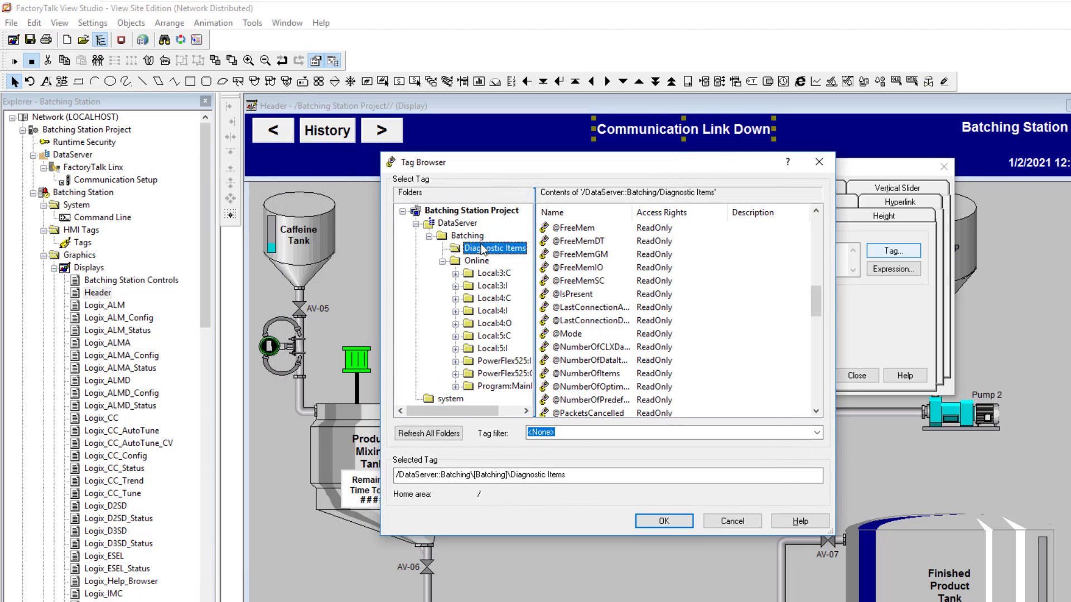
click(429, 237)
click(415, 224)
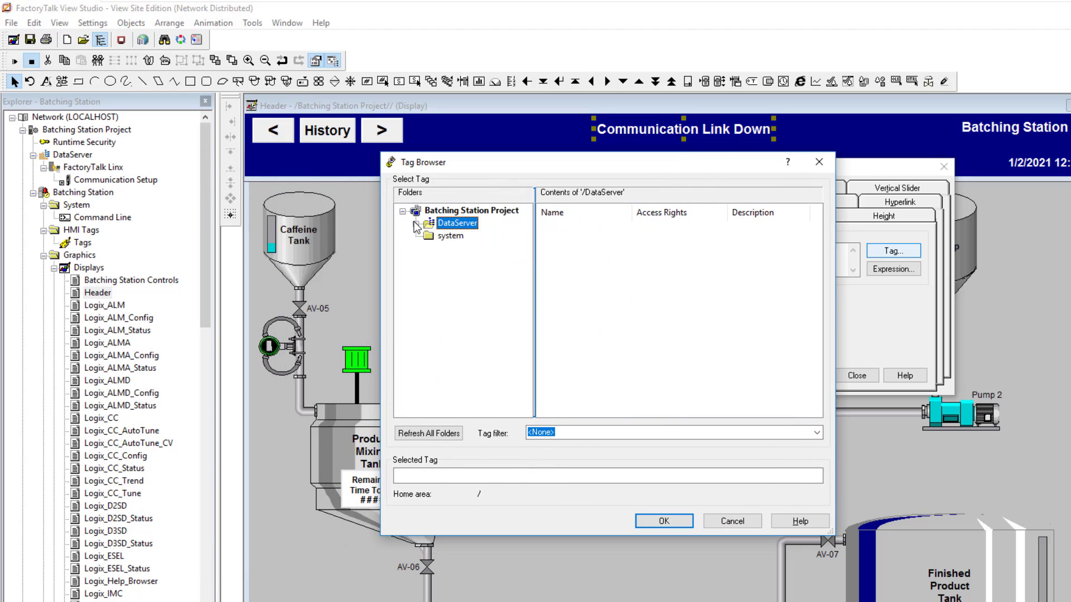
click(415, 223)
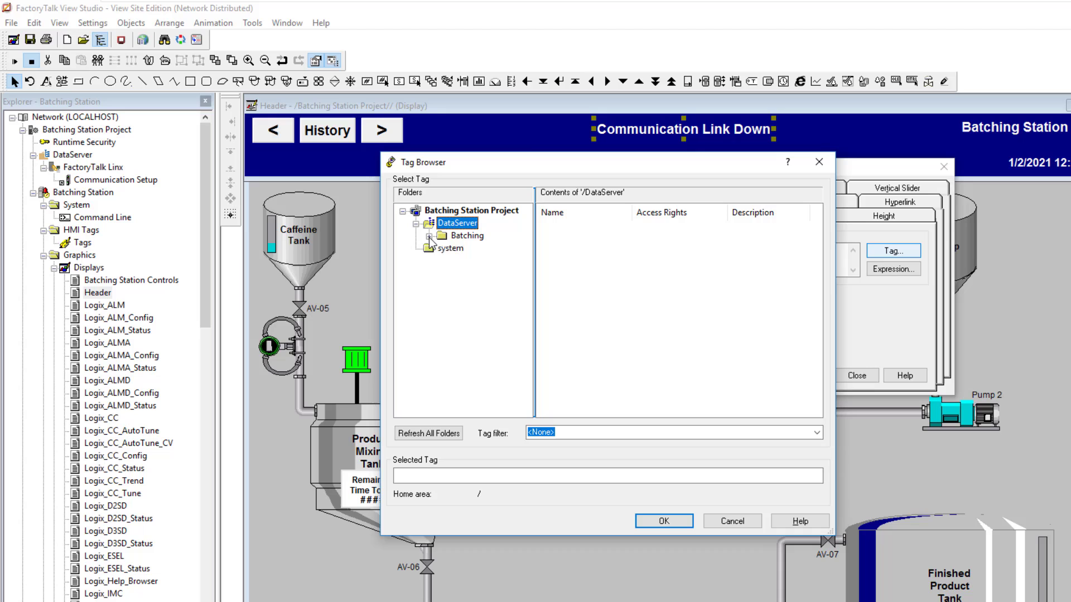
click(429, 237)
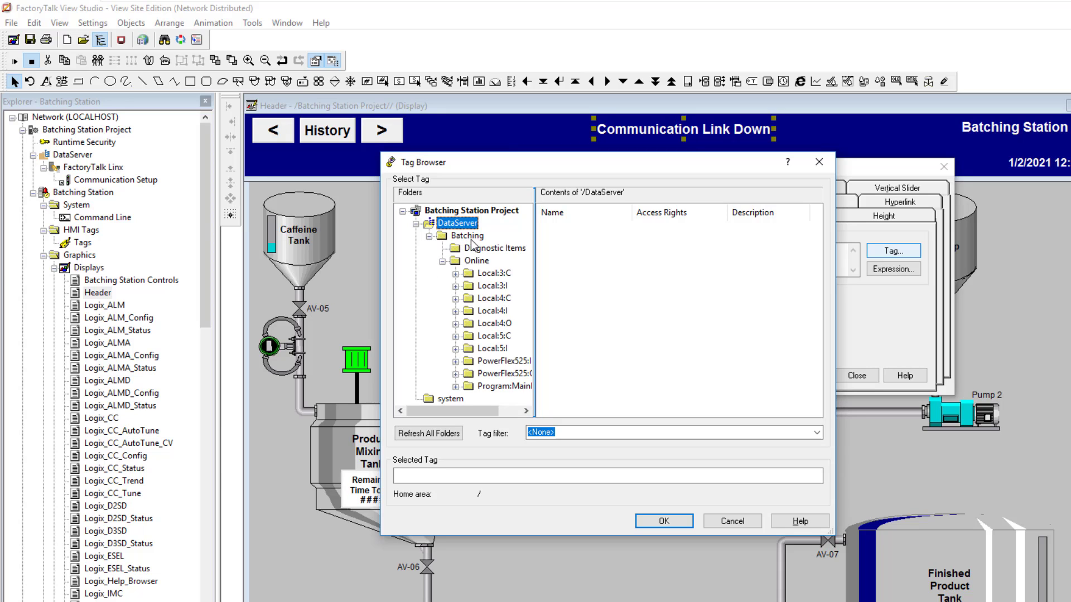
click(444, 435)
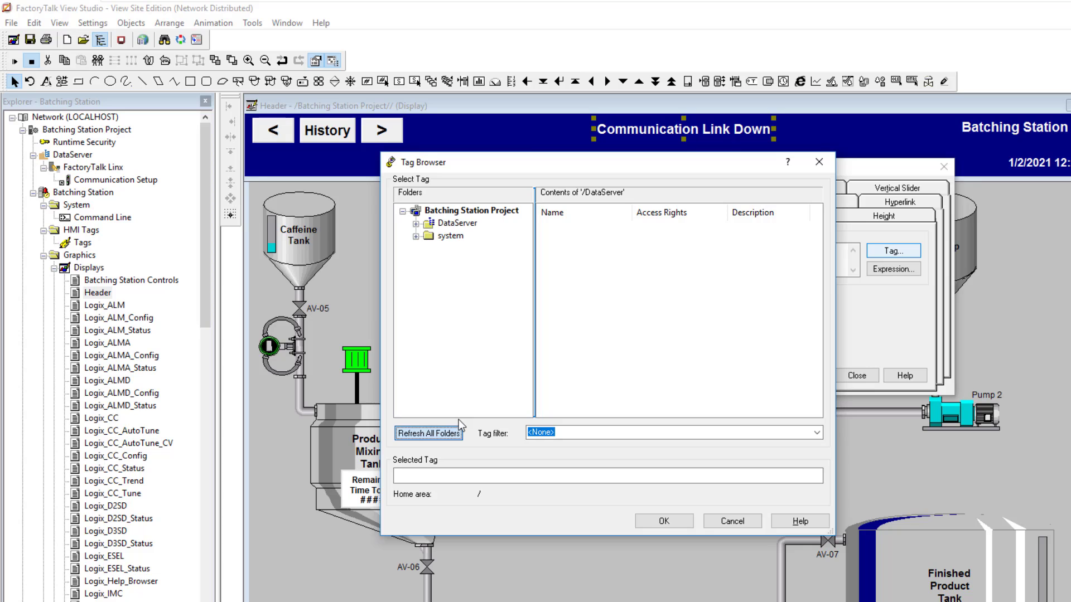
click(429, 237)
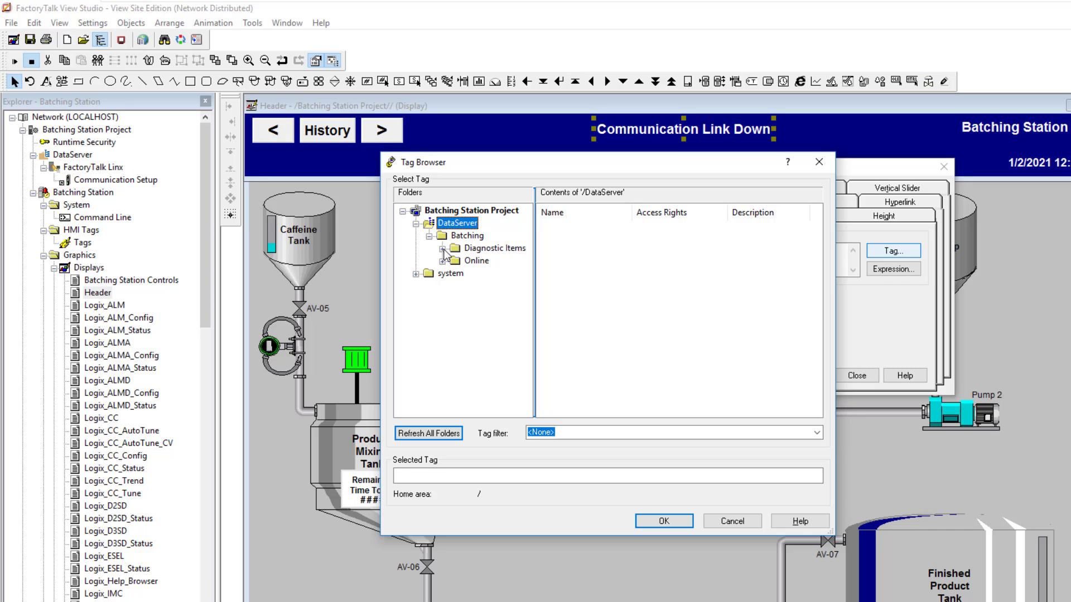
click(485, 249)
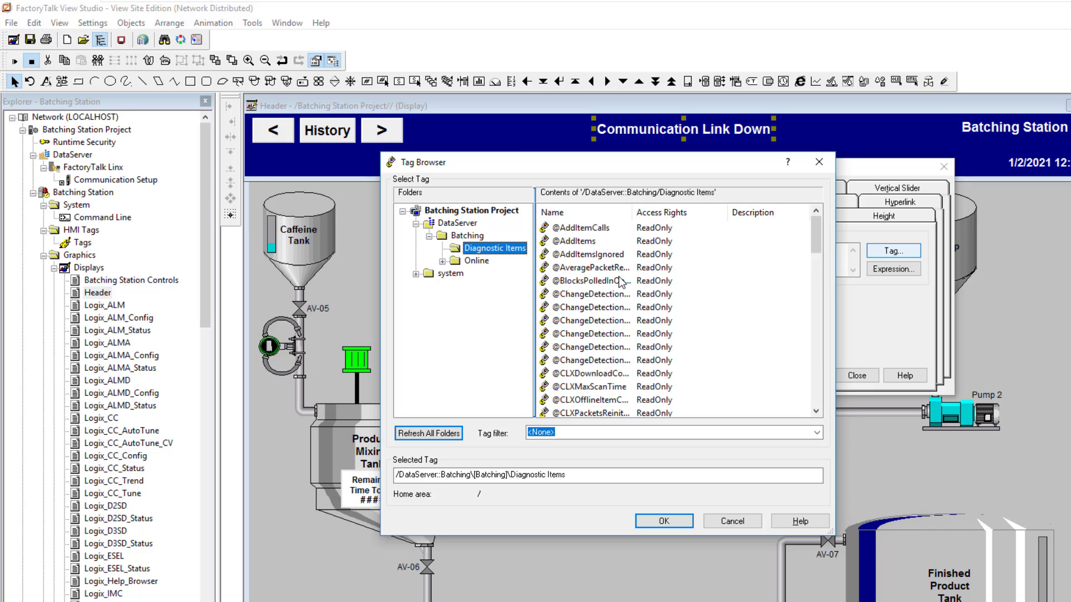
drag(633, 212, 713, 230)
scroll(610, 302, down, 9)
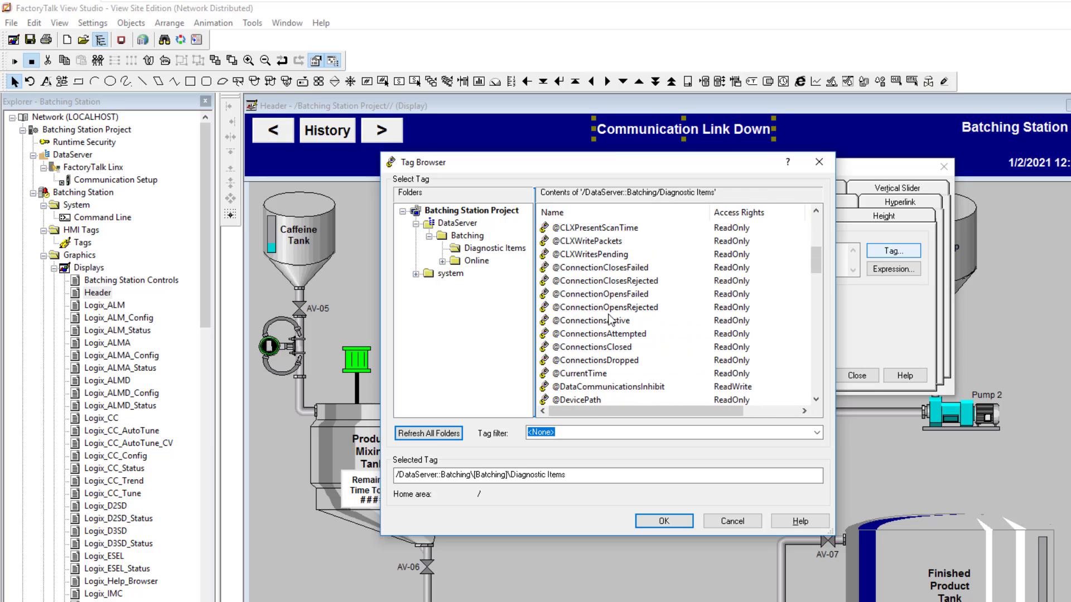
scroll(607, 345, down, 3)
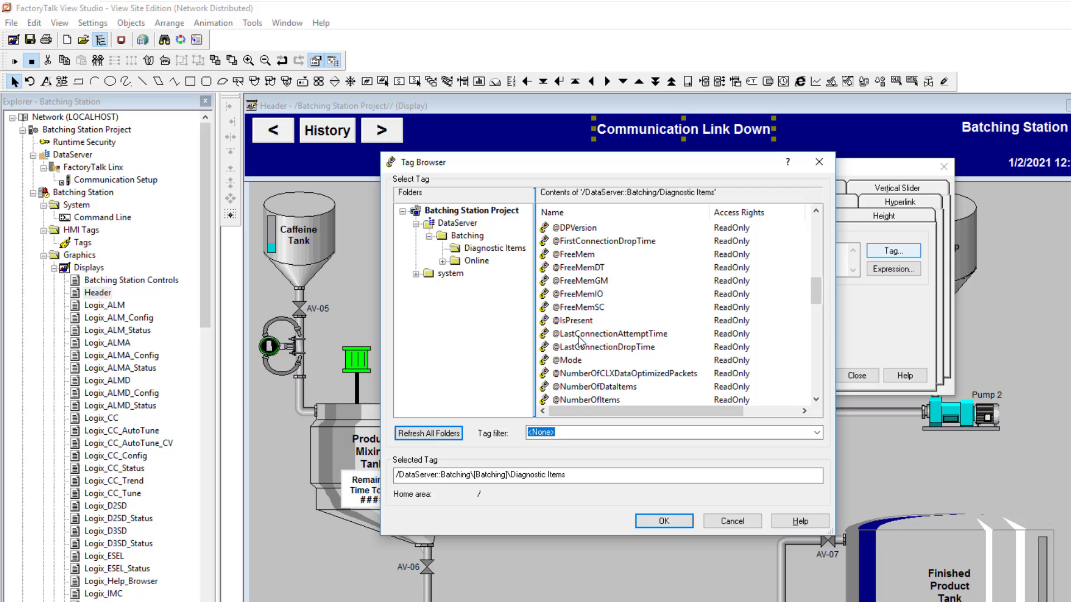
click(580, 322)
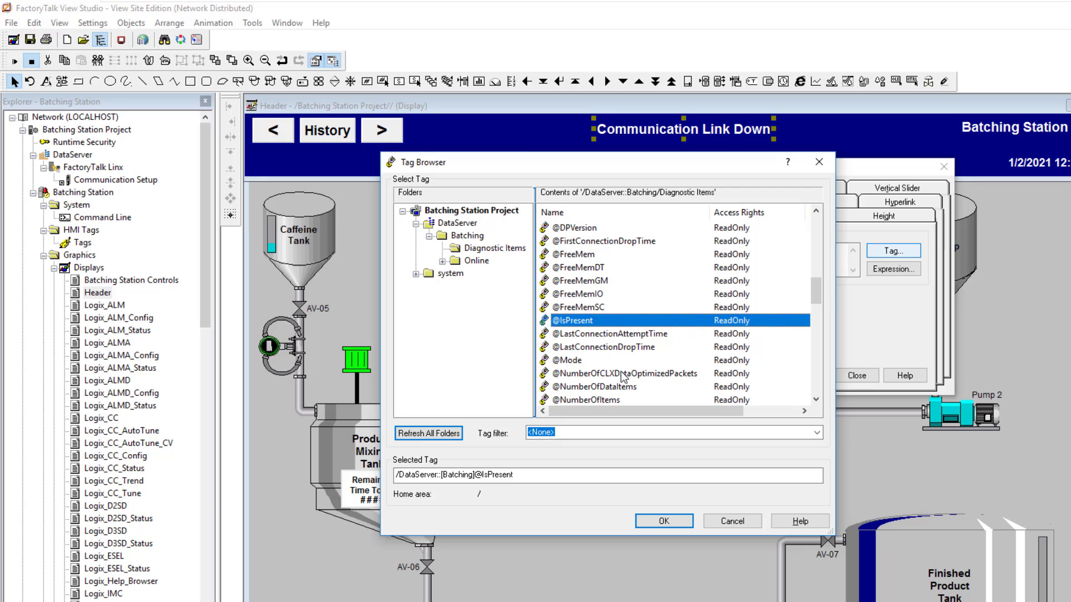
click(680, 524)
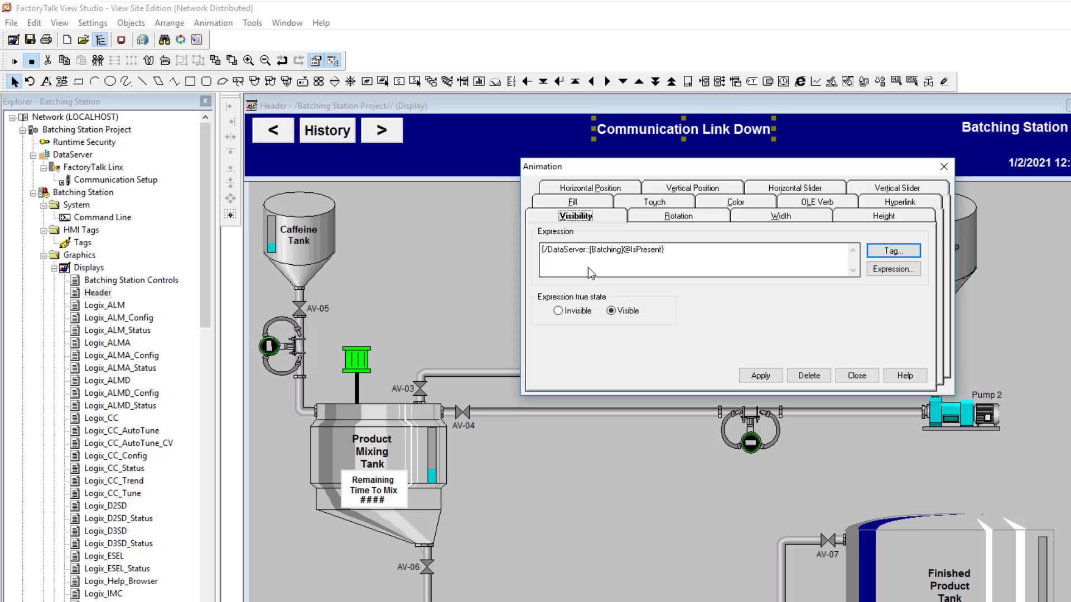
click(558, 312)
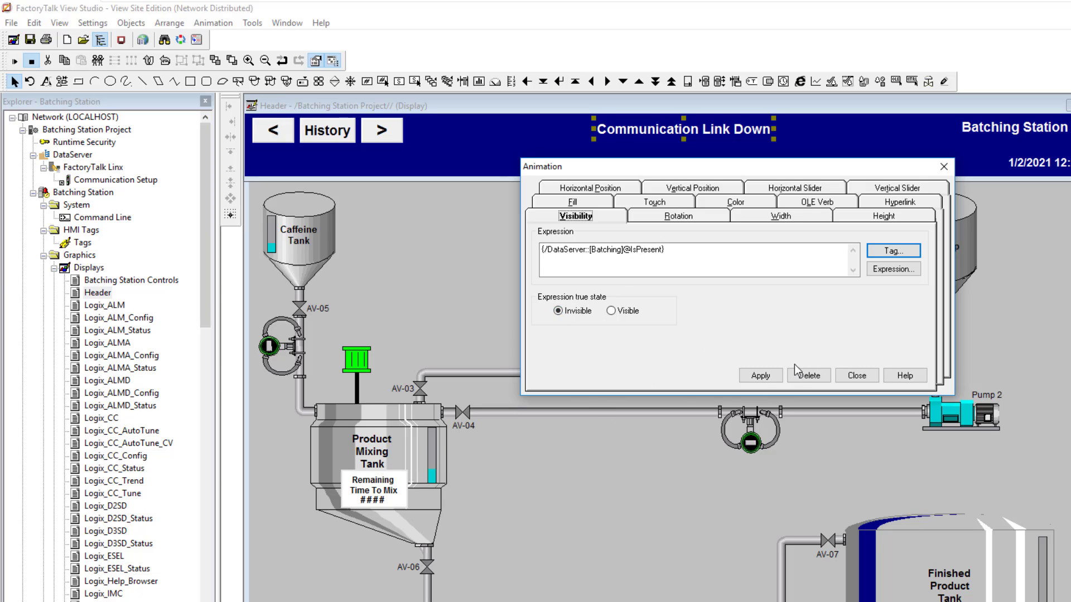
click(759, 376)
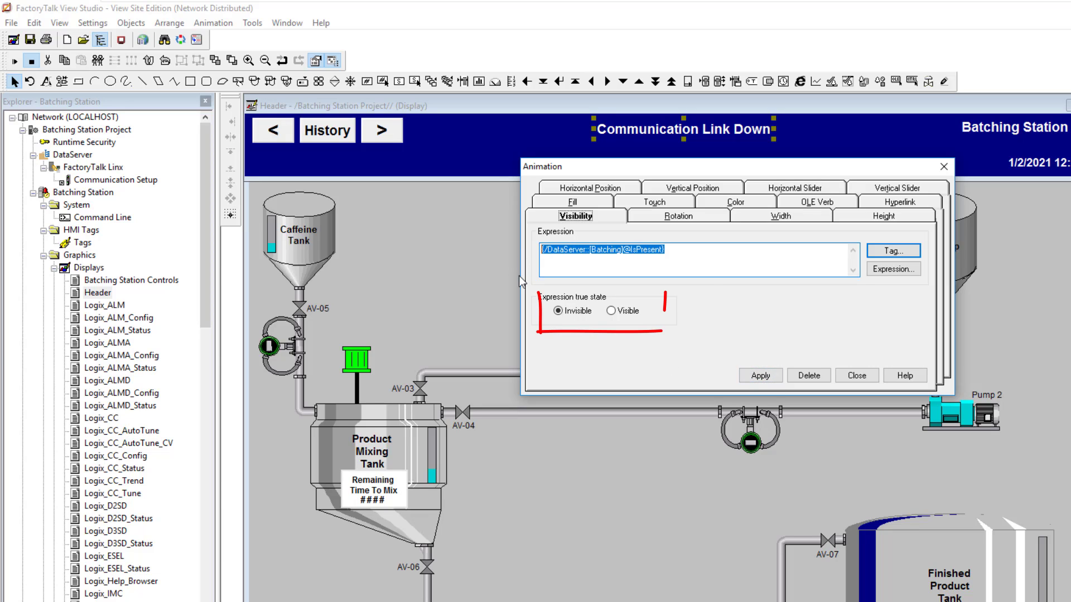
click(753, 377)
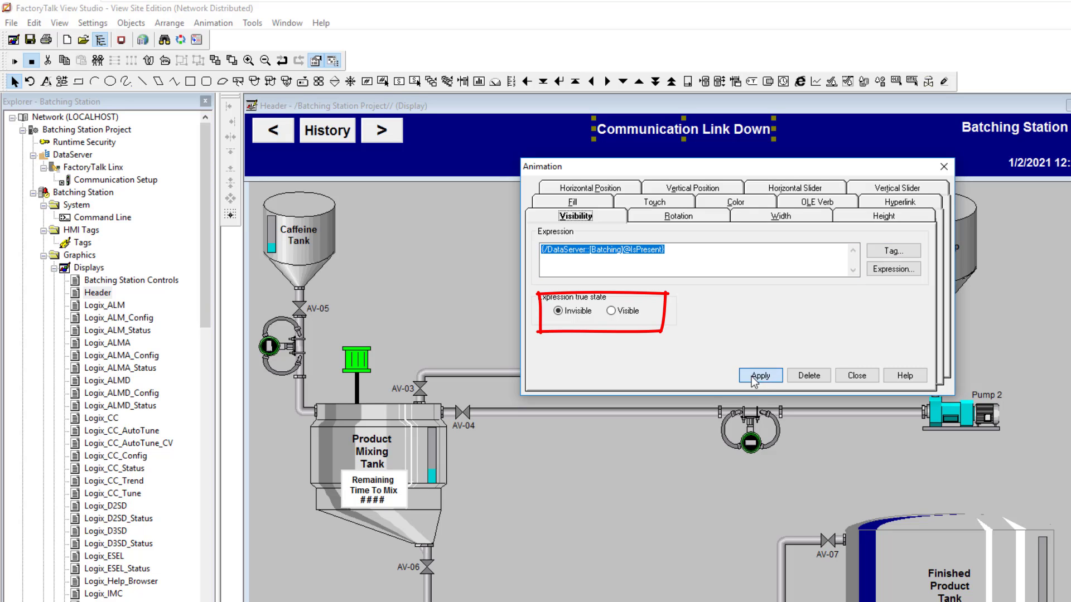
click(853, 375)
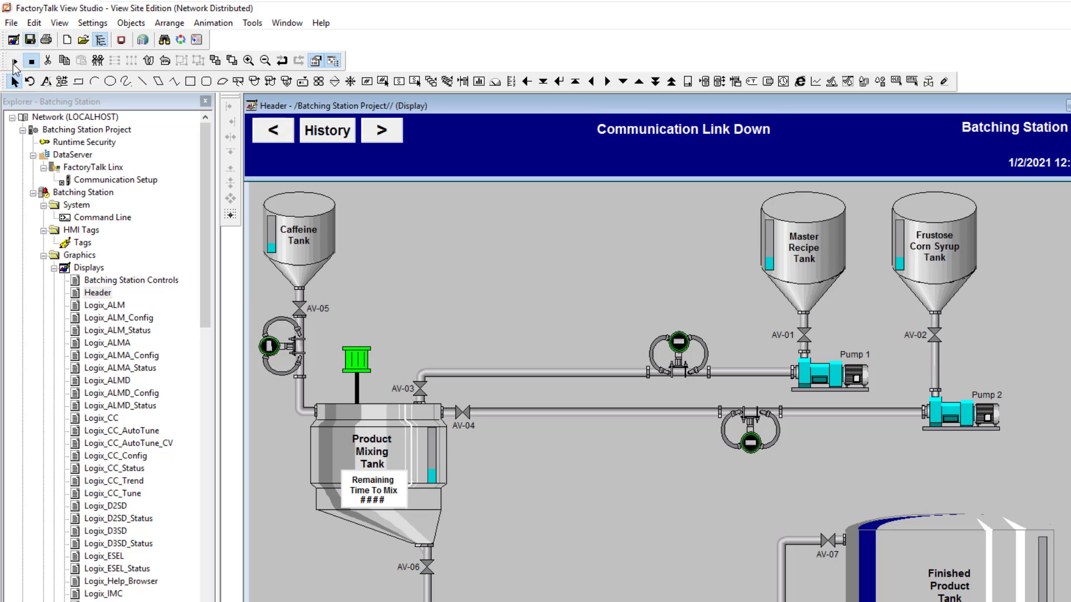
Test-run the Header display and watch the text as the Batching link drops and restores
click(15, 61)
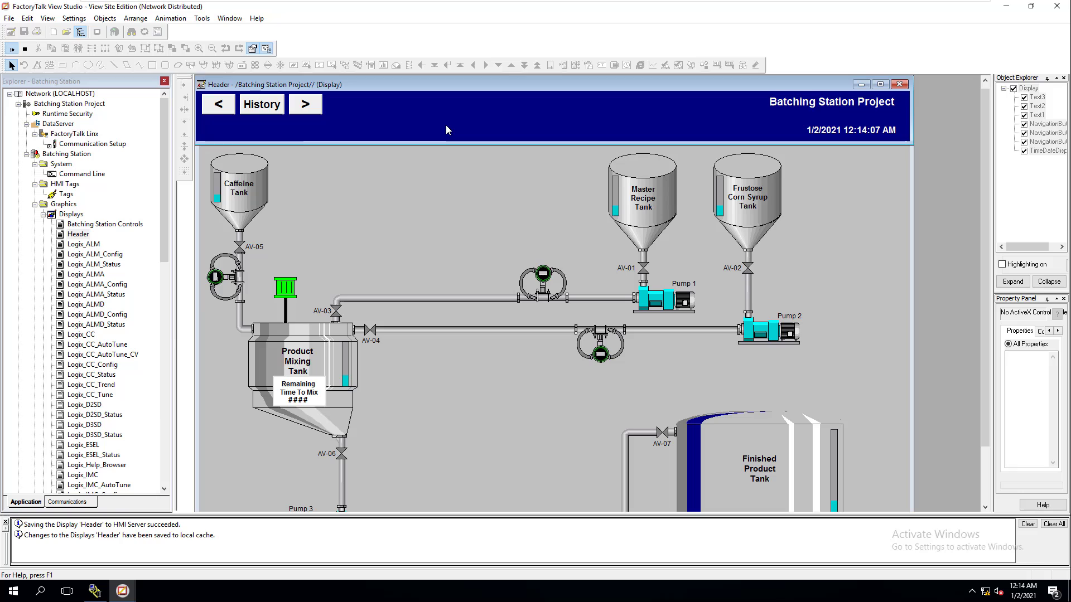
click(25, 49)
click(12, 49)
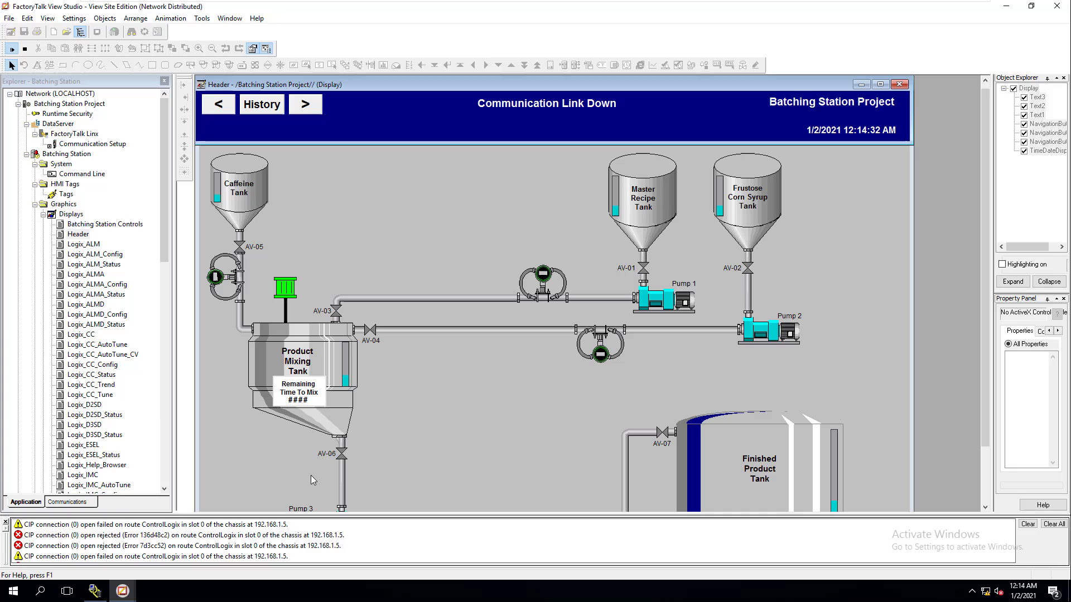
drag(5, 510, 352, 511)
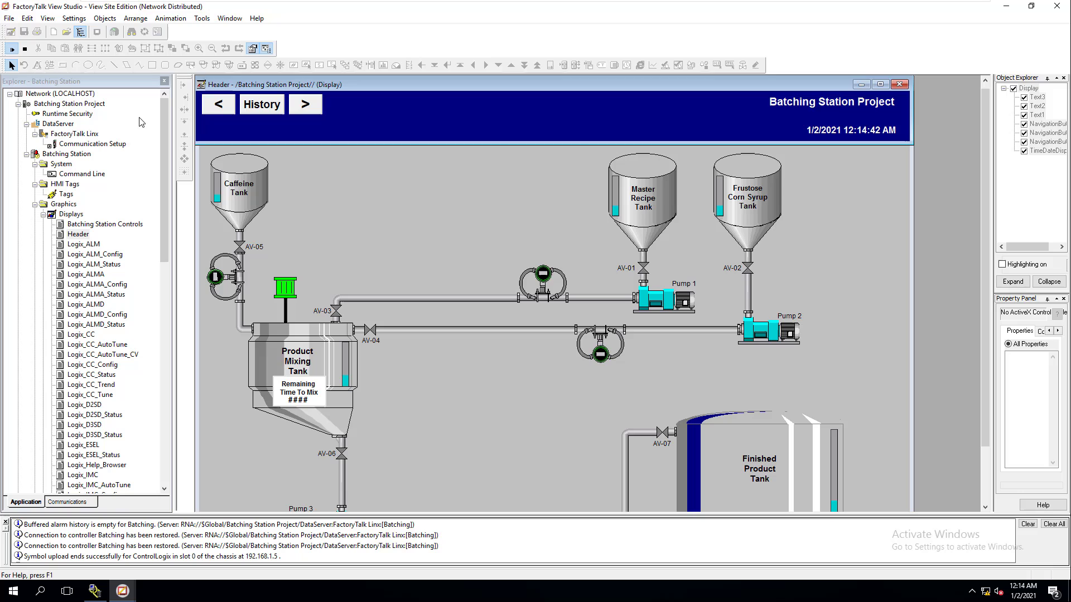
Back in edit mode, append a Logical AND to the text's visibility expression
click(24, 49)
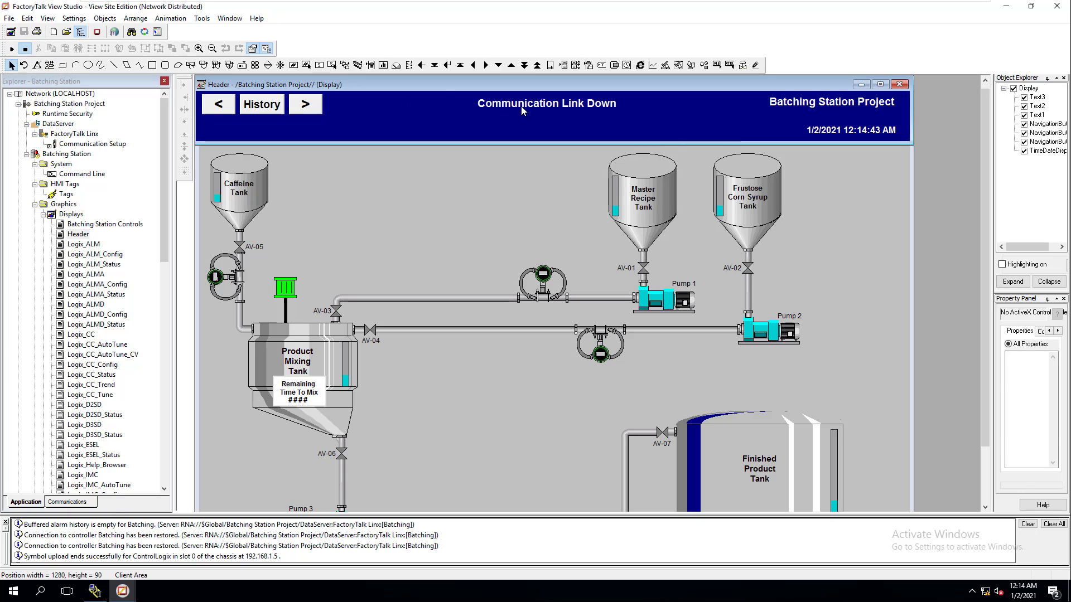
right_click(522, 111)
mouse_move(618, 198)
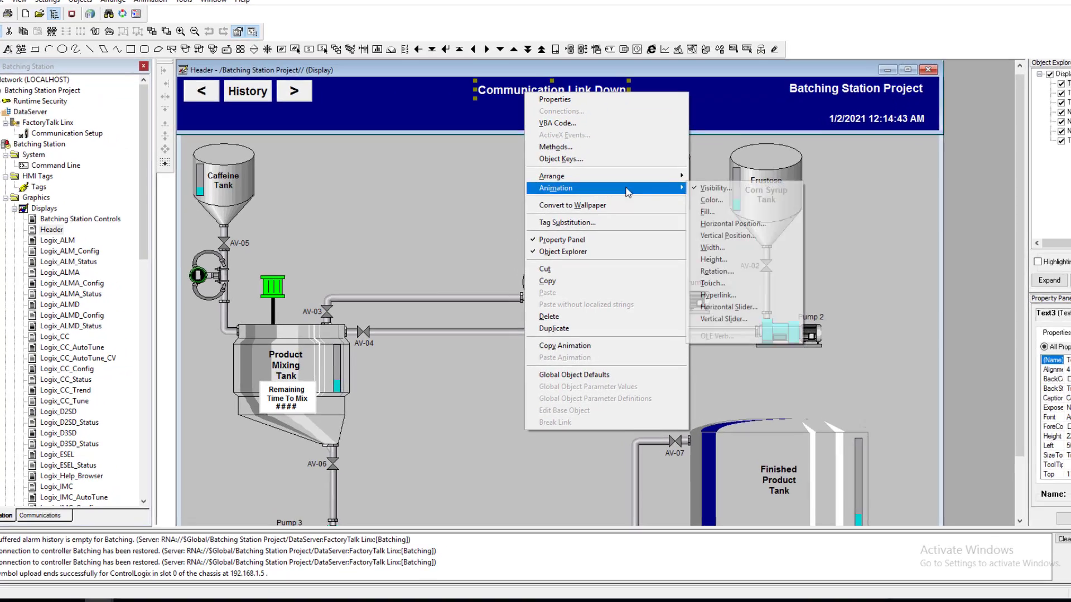
click(715, 188)
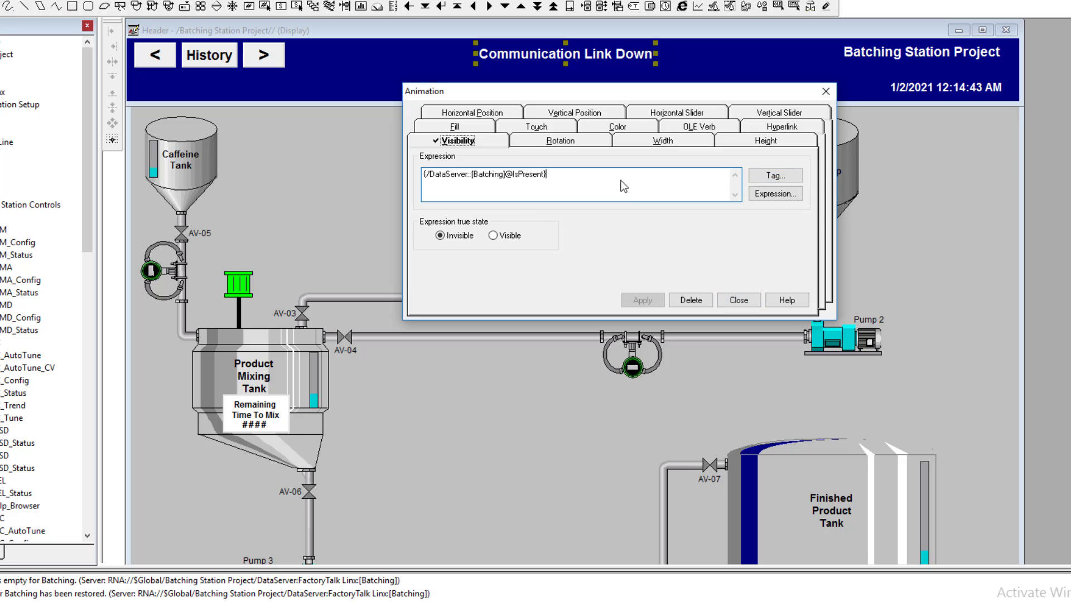
click(766, 194)
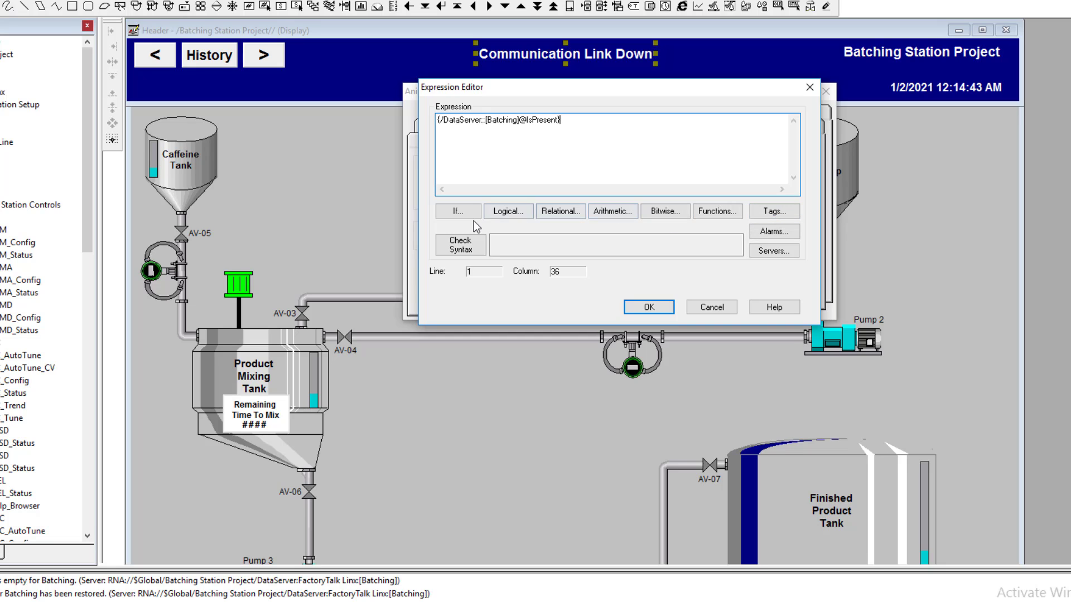
click(517, 212)
click(540, 229)
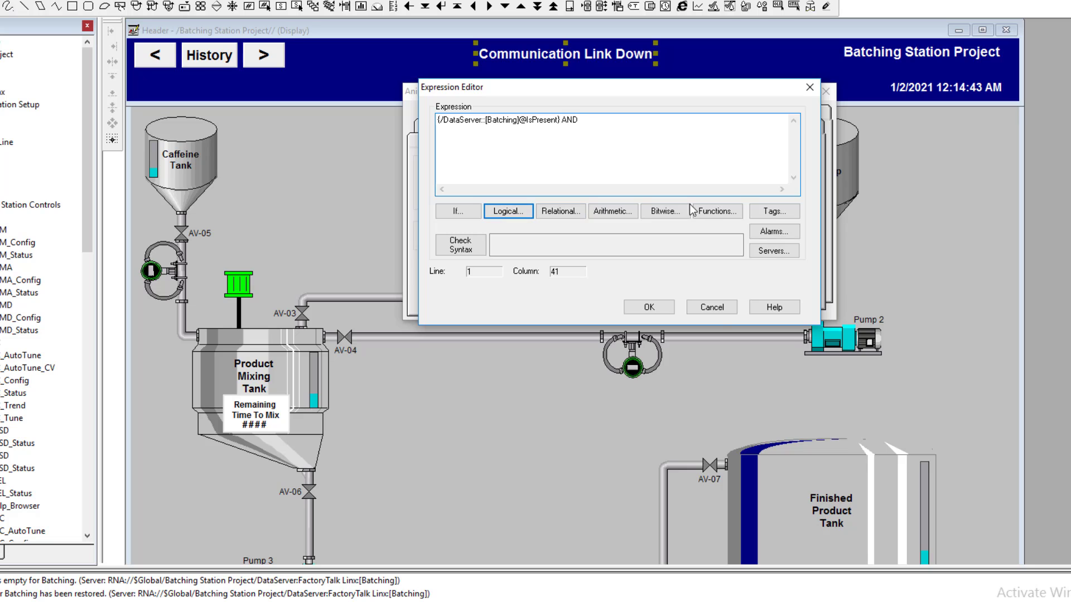
Add the system\BlinkSlow tag after AND, check syntax, and apply the expression
click(774, 211)
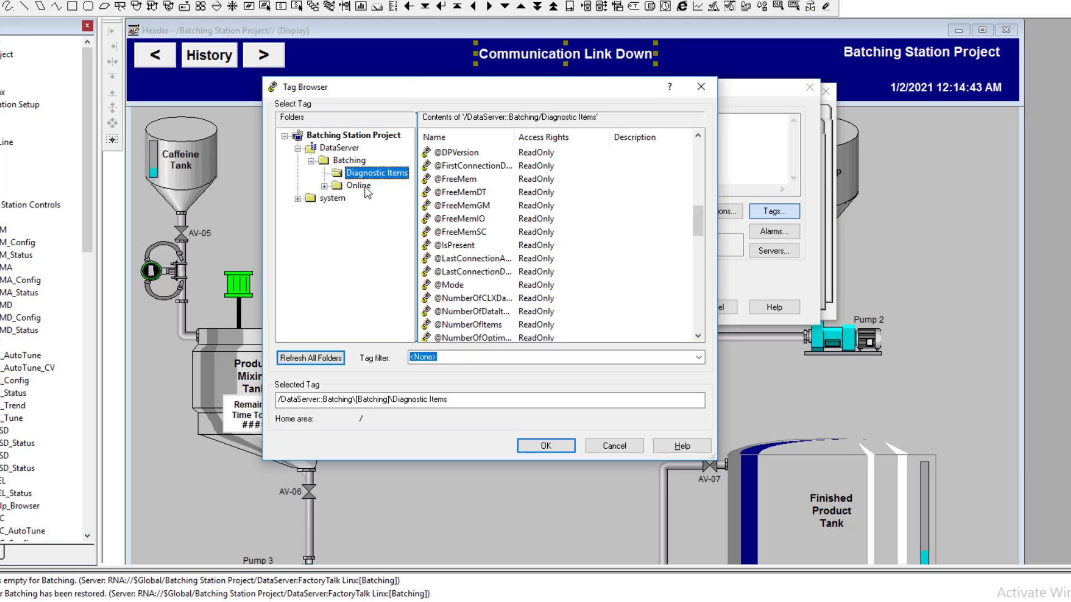
click(328, 199)
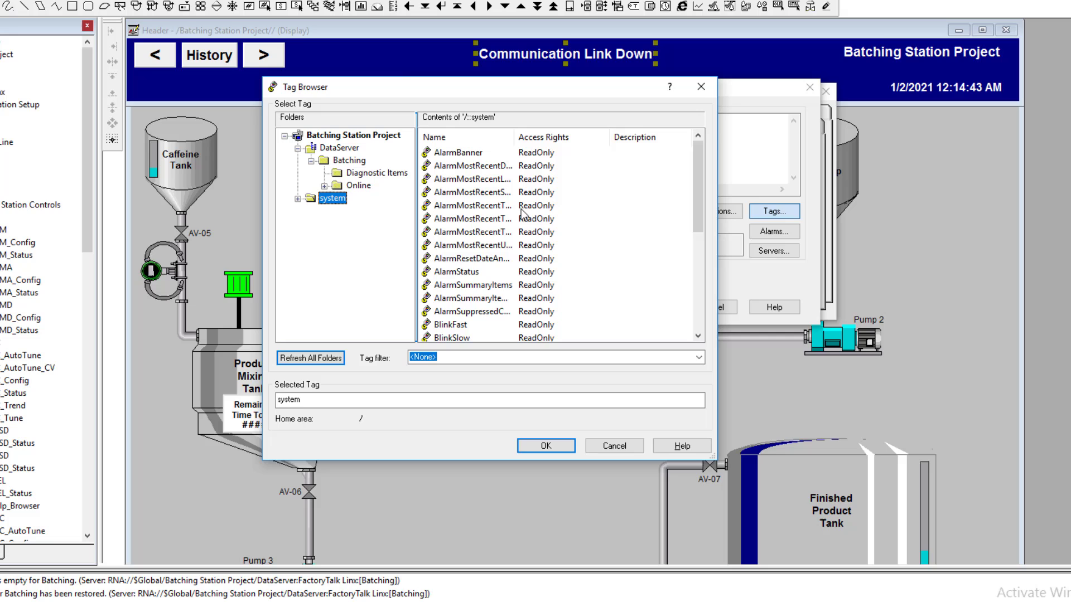
click(452, 298)
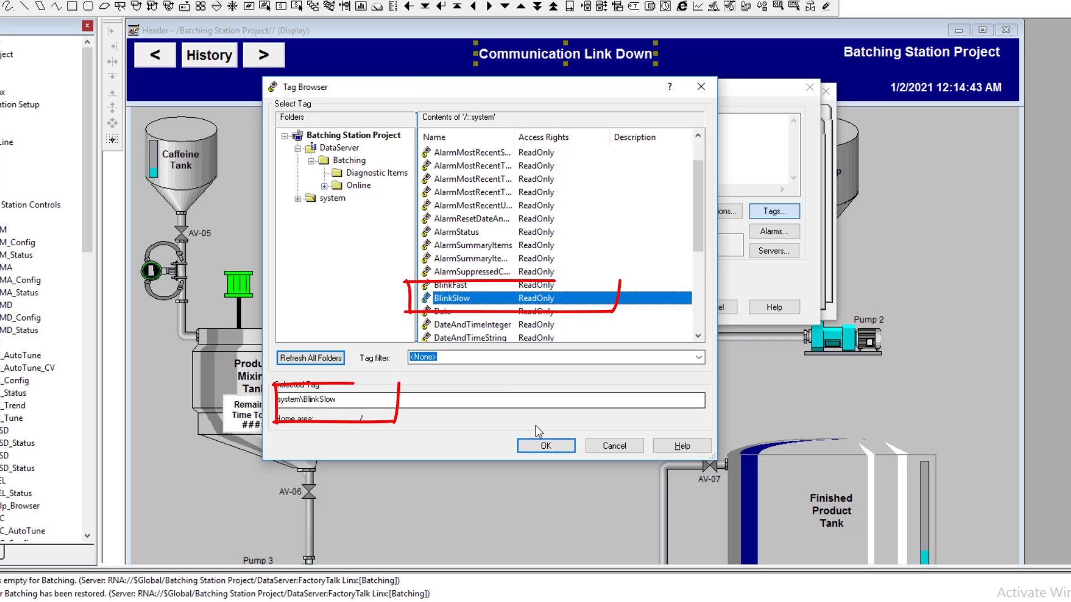
click(546, 446)
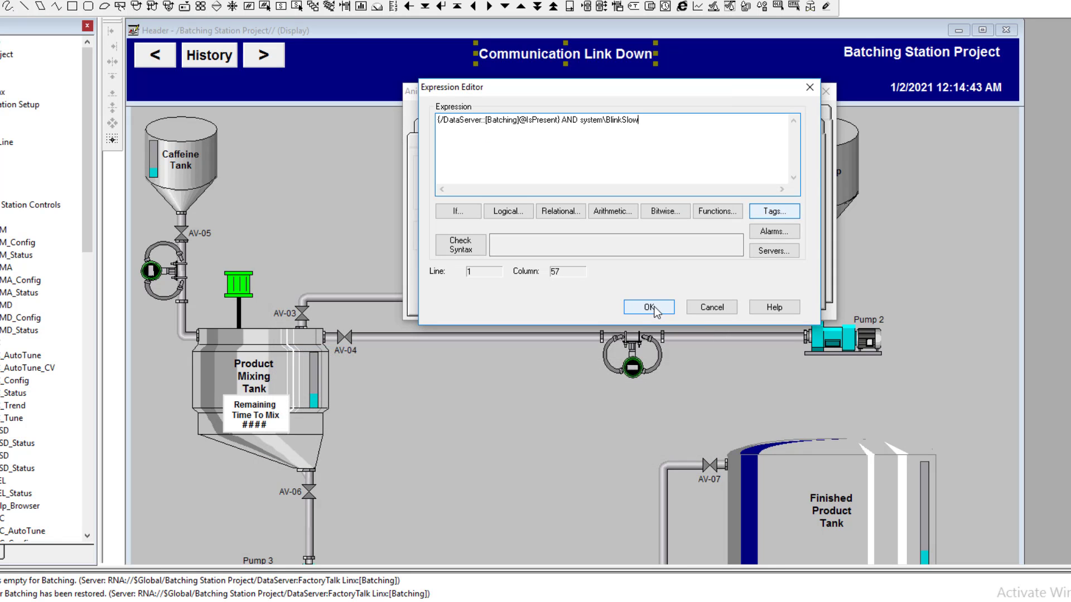
click(469, 247)
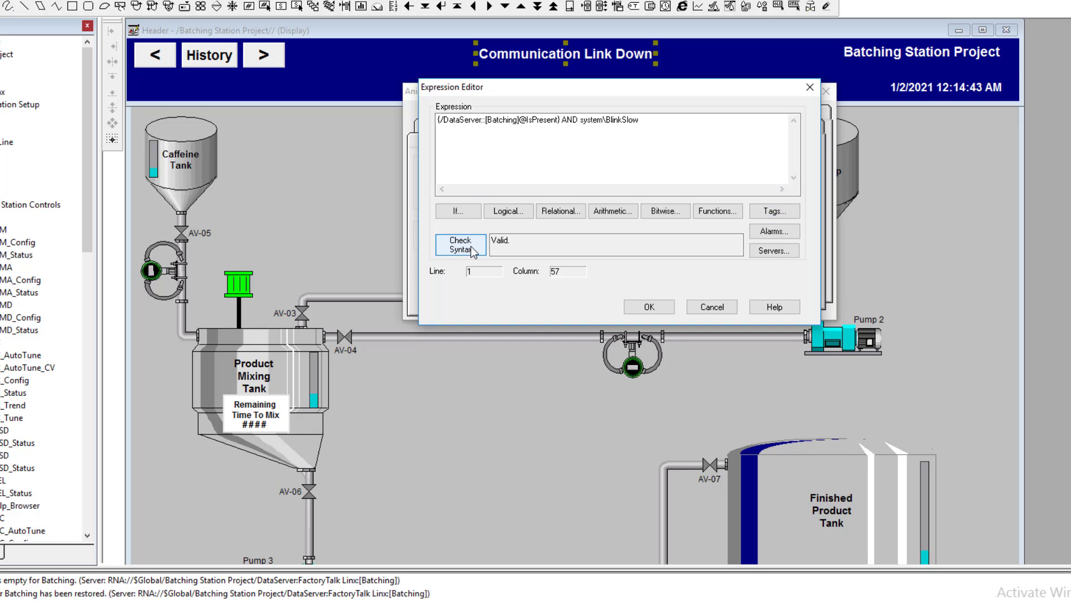
click(633, 305)
click(649, 301)
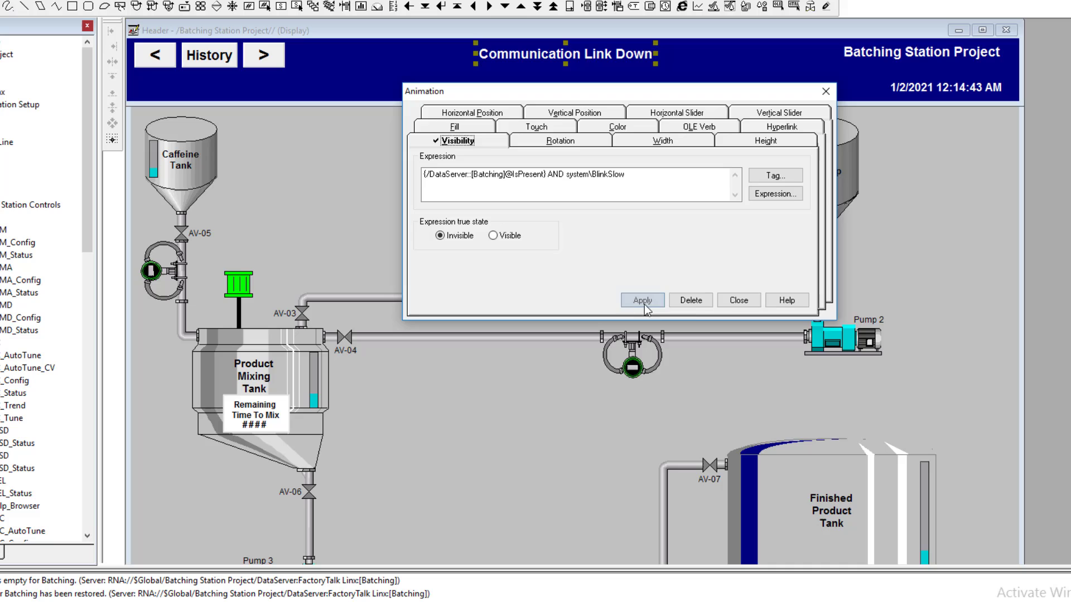
click(739, 301)
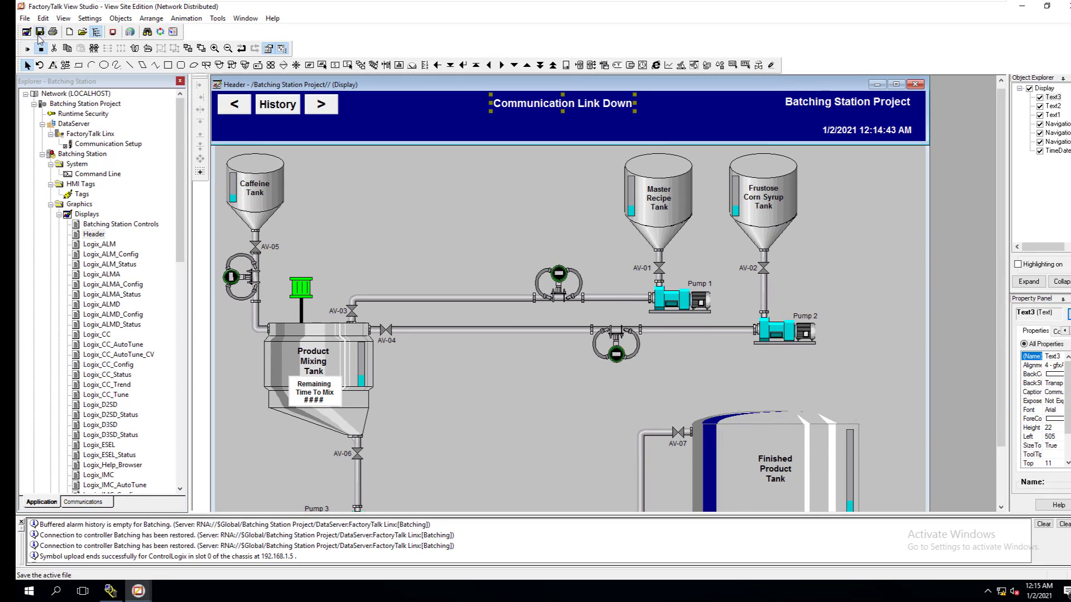
Save the Header display, briefly test it, then view and cancel the text's properties
click(40, 32)
click(27, 49)
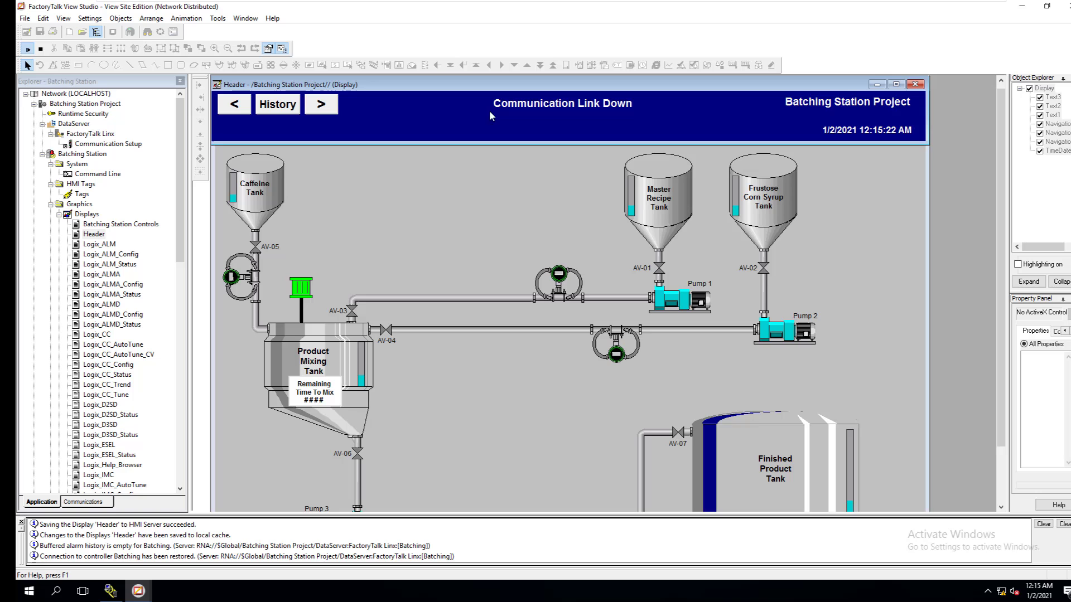
click(42, 52)
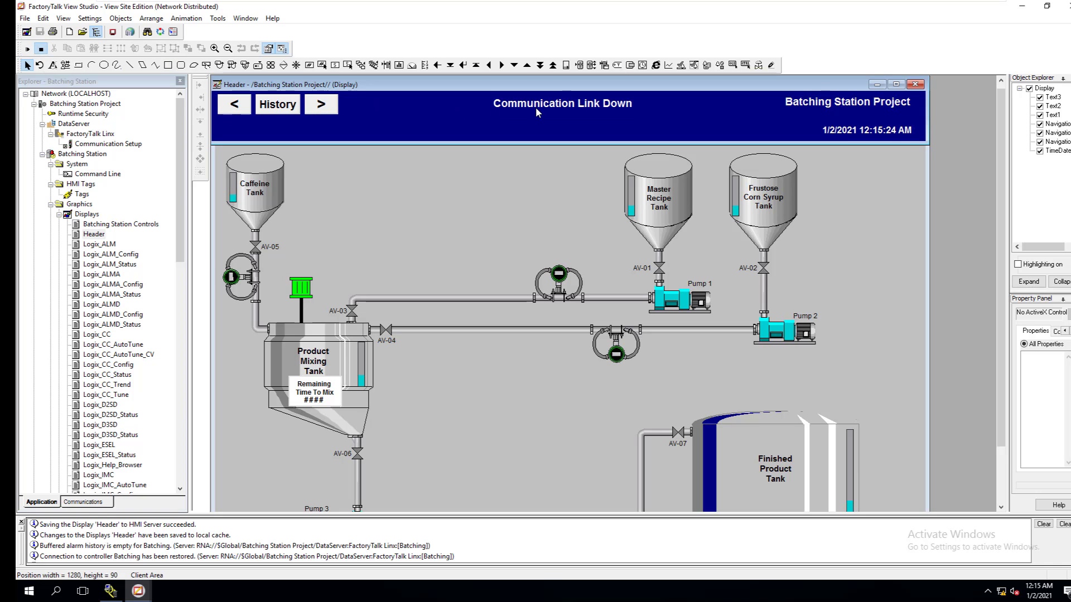
double_click(539, 106)
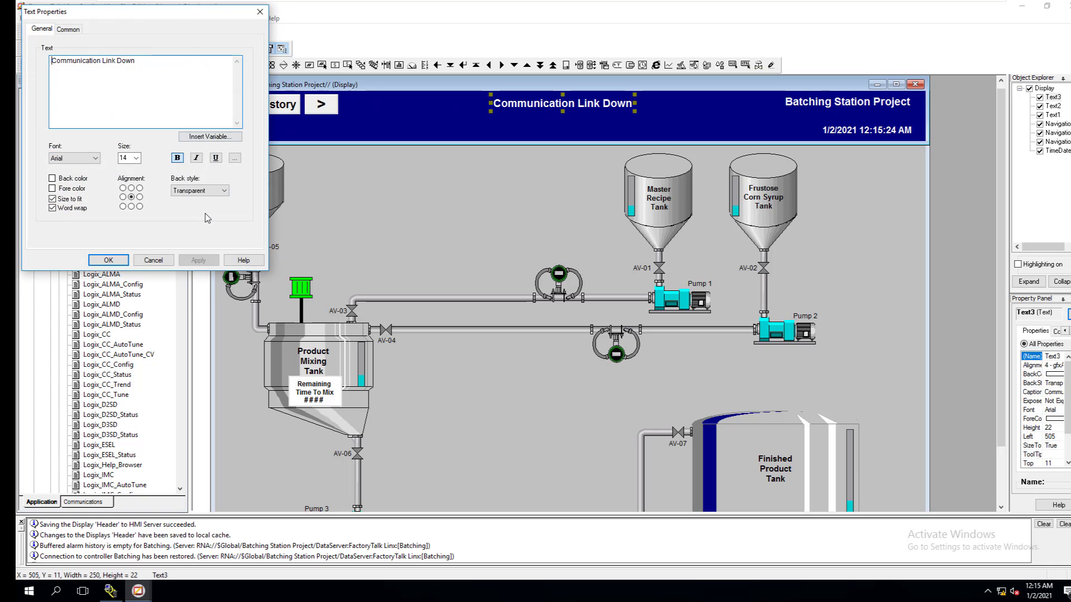
click(155, 261)
right_click(592, 107)
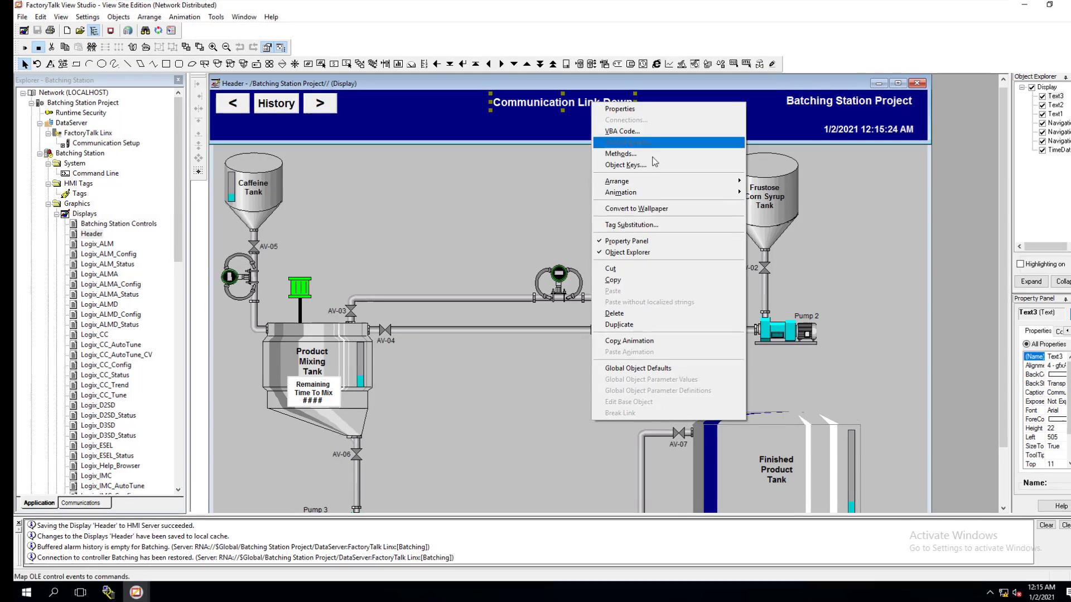
mouse_move(627, 192)
click(780, 197)
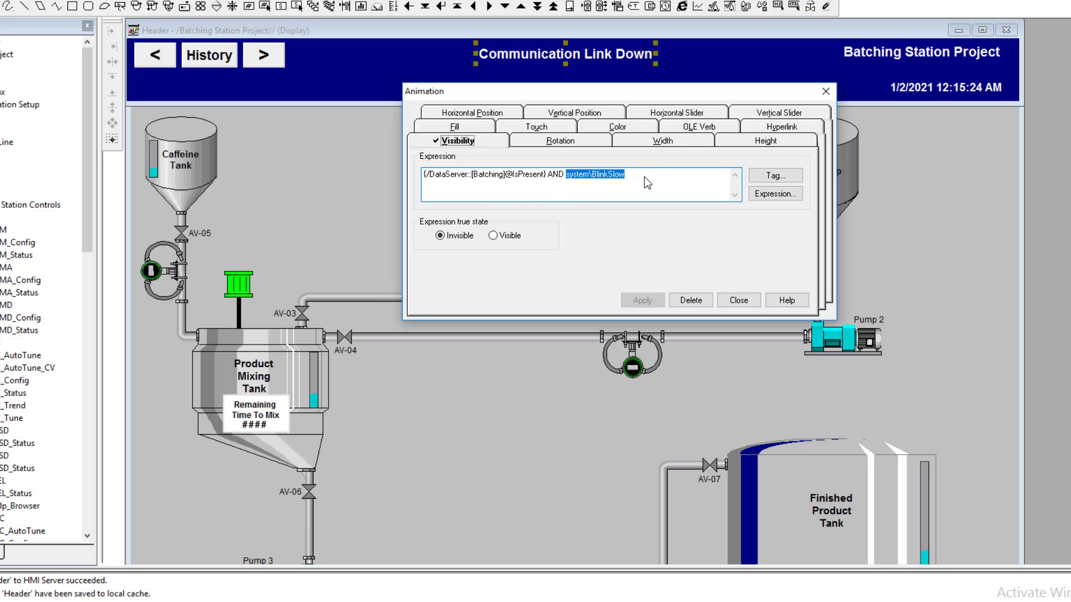
click(423, 175)
click(775, 193)
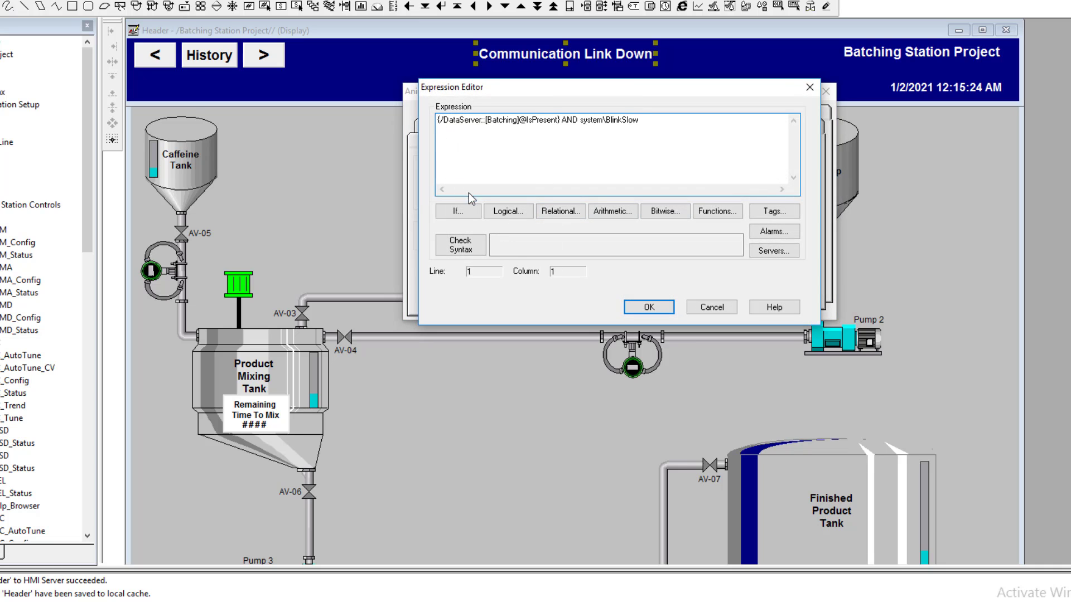
click(469, 212)
click(455, 231)
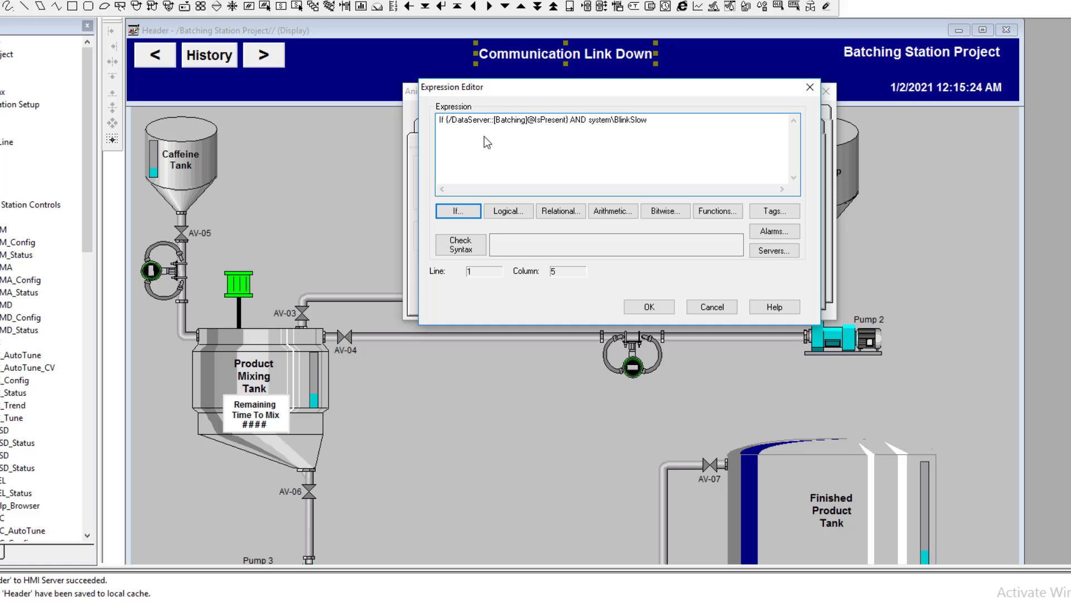
click(572, 122)
Append Then 1 Else 0 to the visibility expression
click(522, 210)
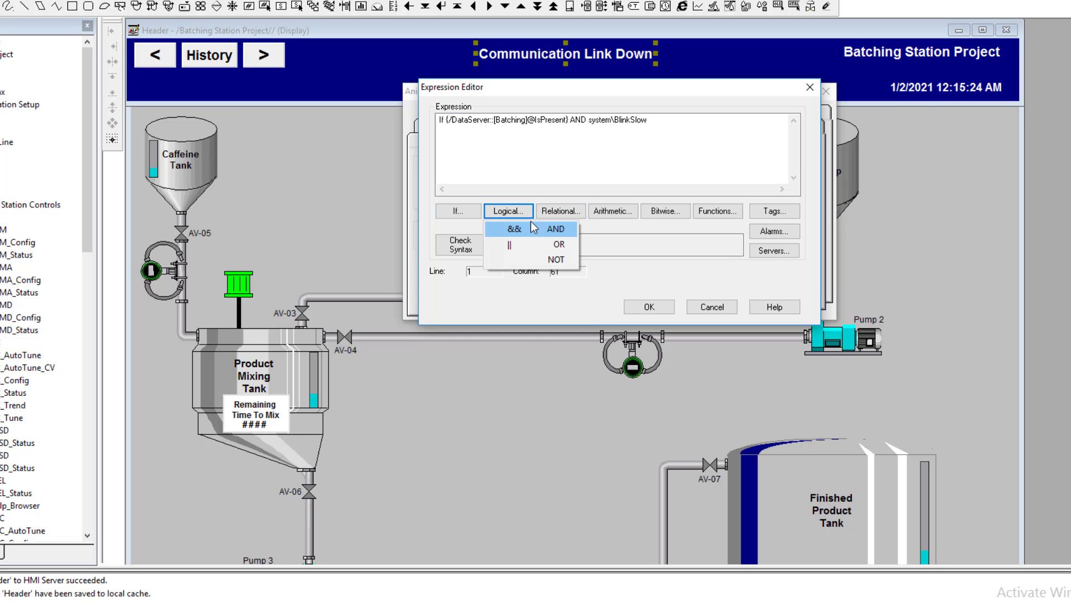
click(471, 209)
click(469, 245)
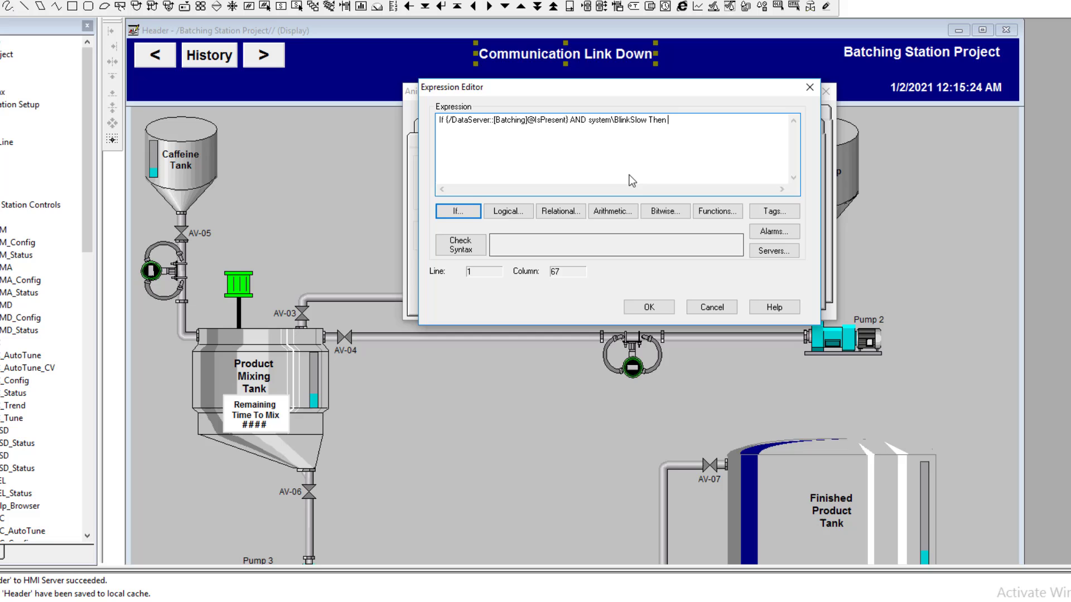
text(1)
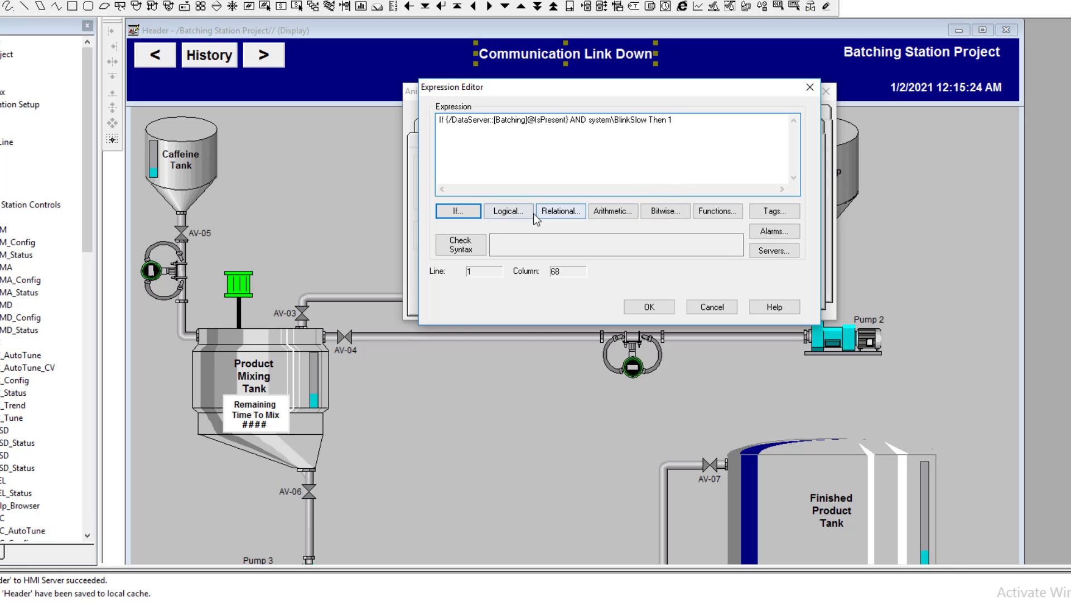
click(468, 213)
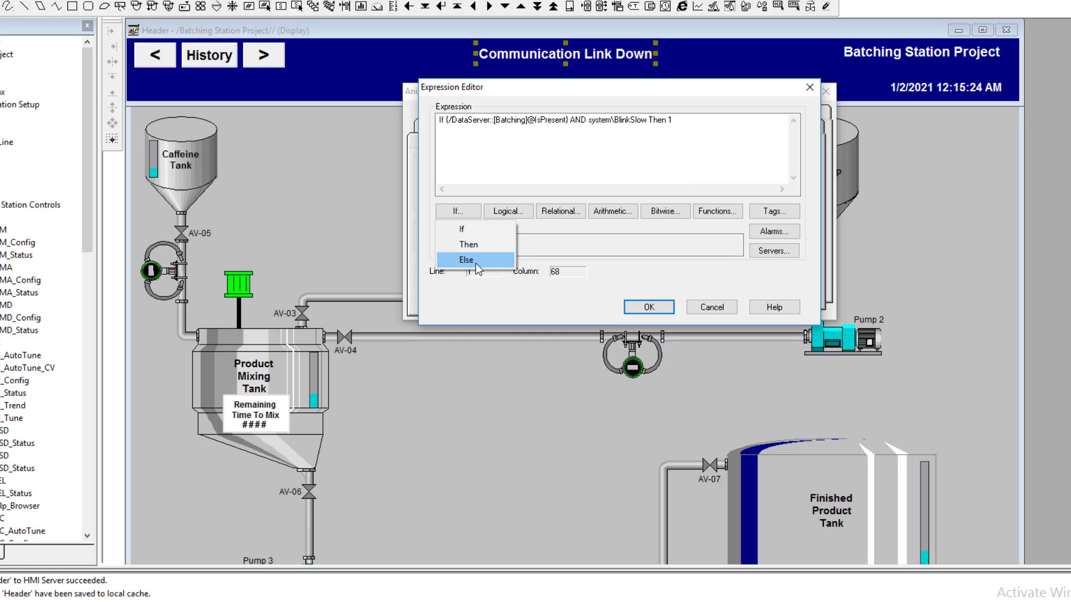
click(479, 259)
text(0)
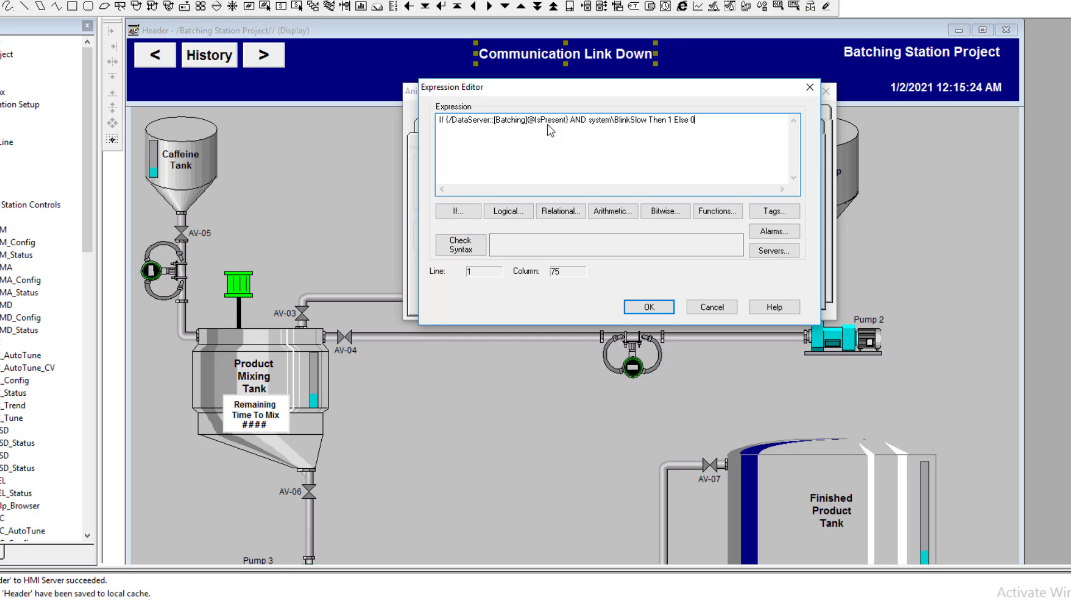
Check the expression's syntax, accept it, set the true state to Visible, and apply
drag(569, 124, 447, 125)
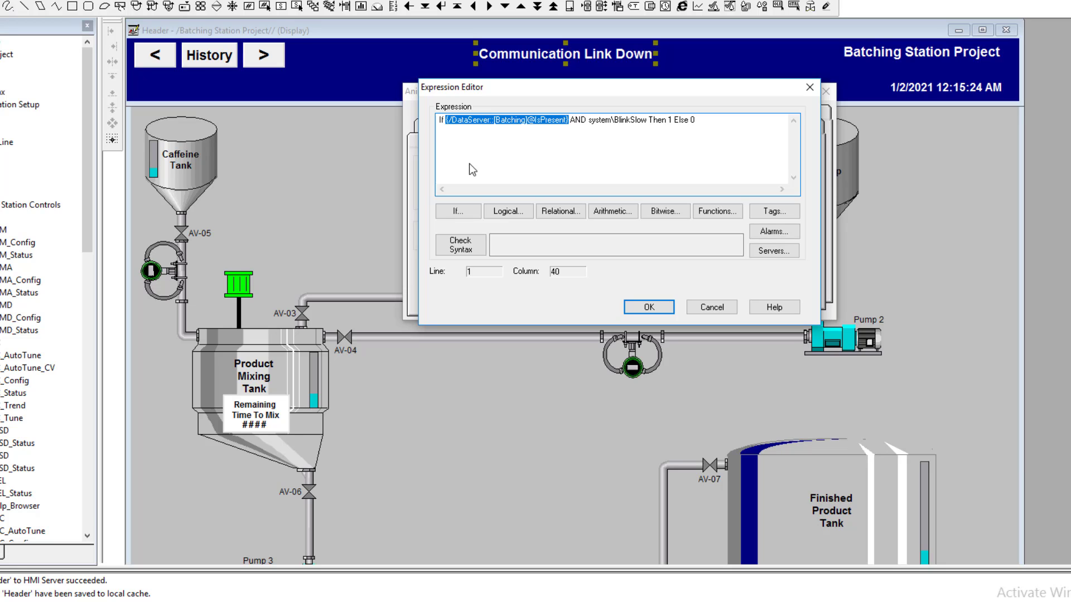
double_click(670, 121)
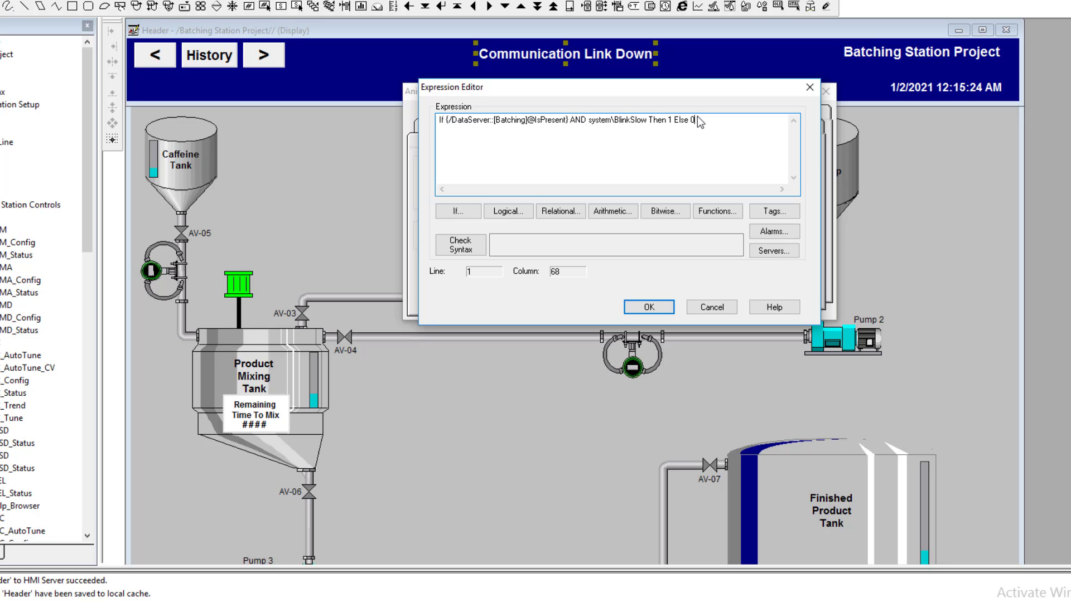
click(458, 251)
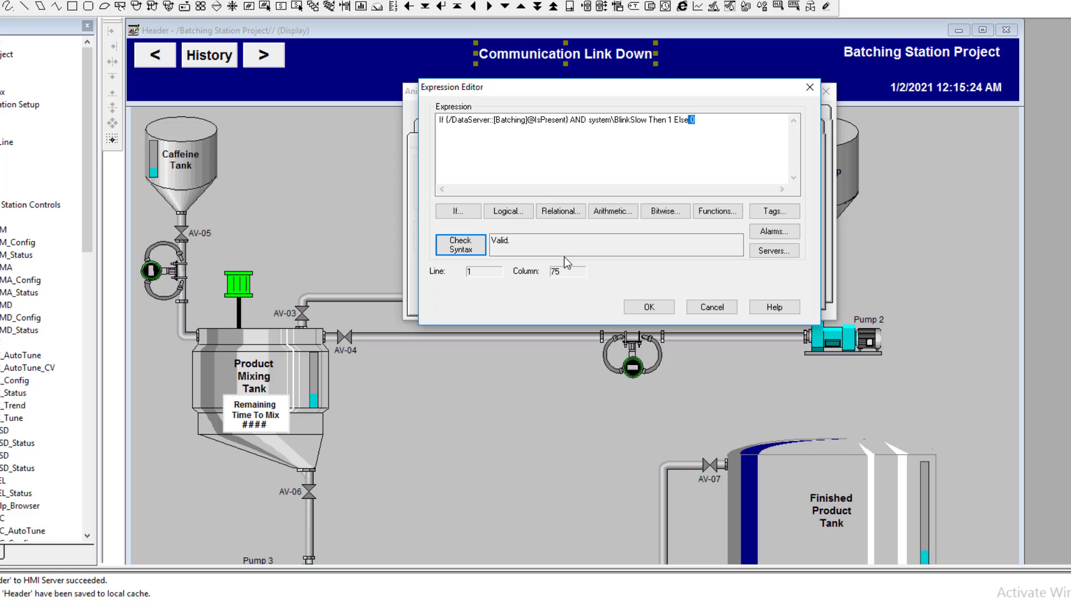
click(654, 311)
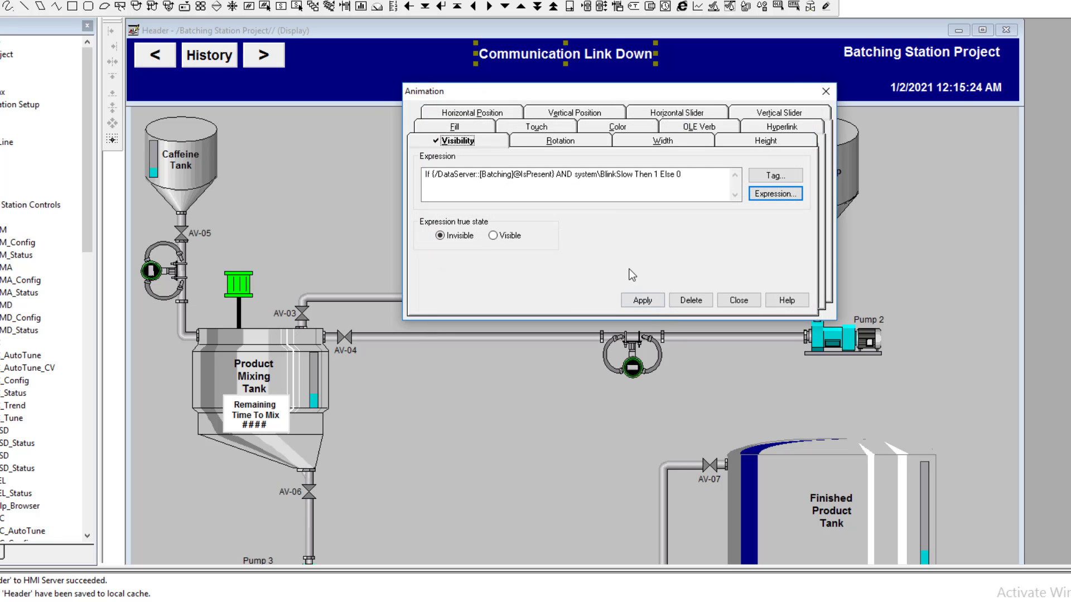
click(492, 237)
click(642, 300)
Close the animation dialog, test-run the Header display, then return to editing the Communication Link Down text
click(738, 300)
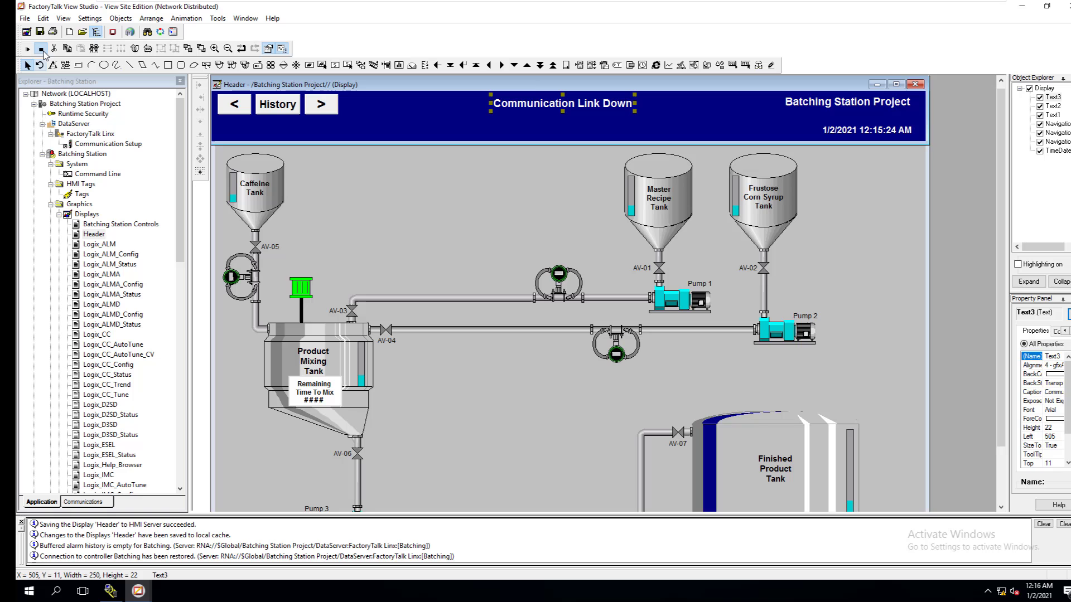
click(20, 45)
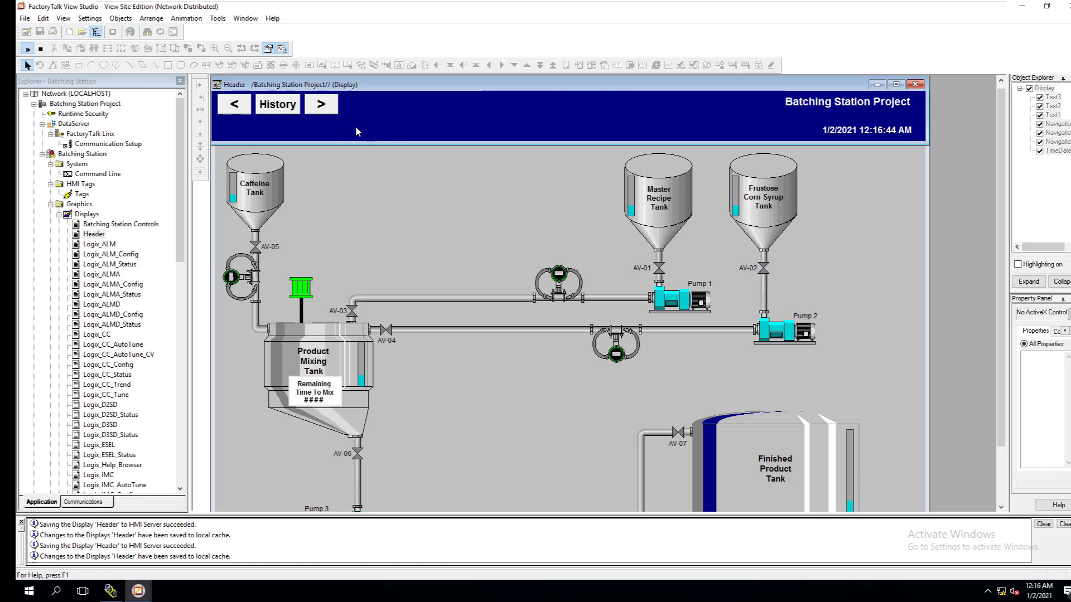
click(40, 49)
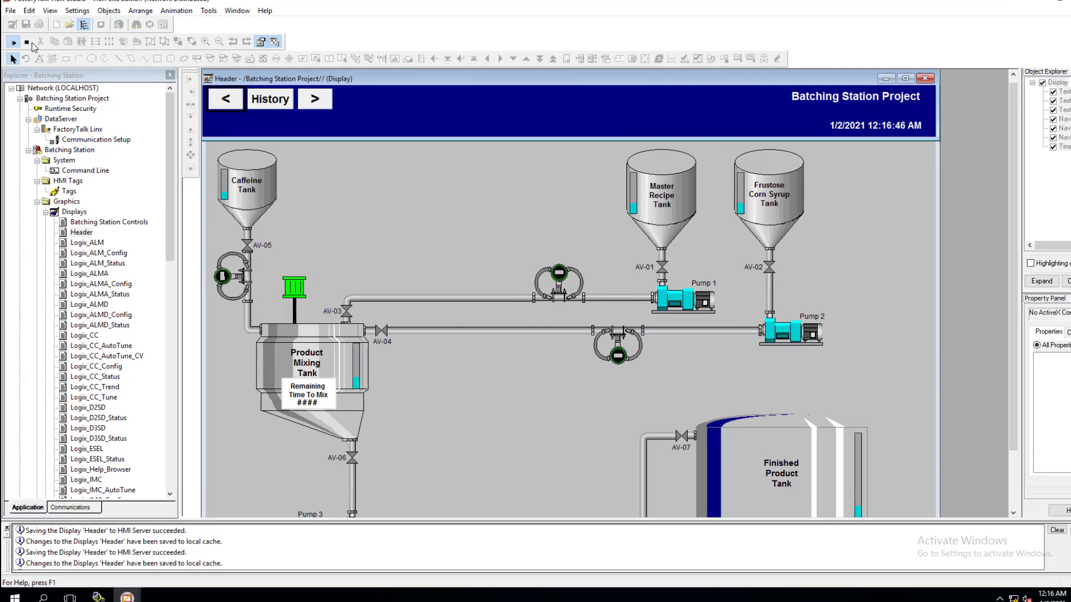
click(500, 106)
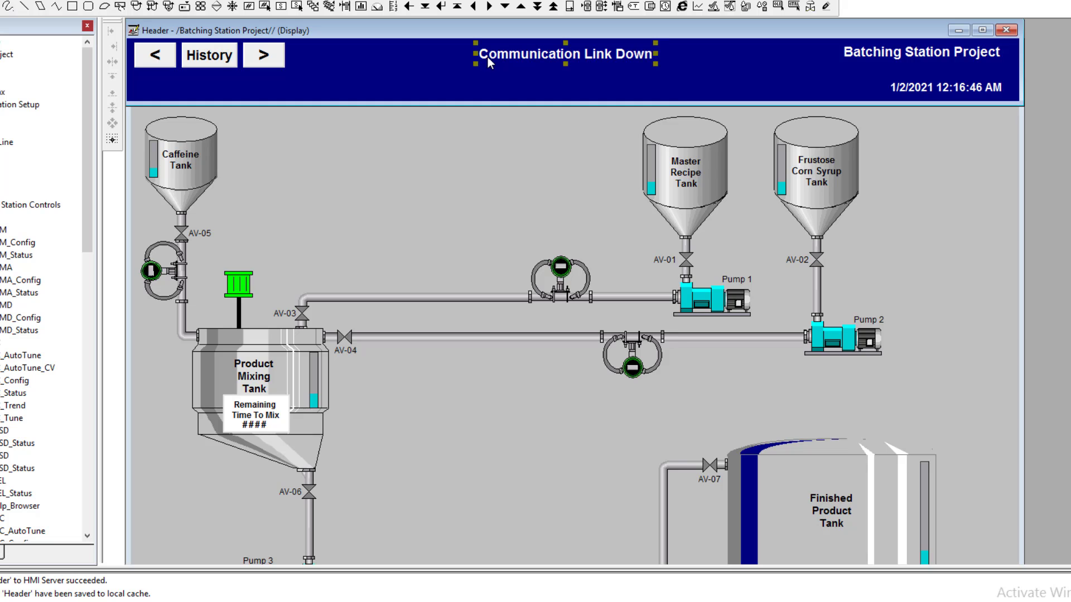
right_click(488, 56)
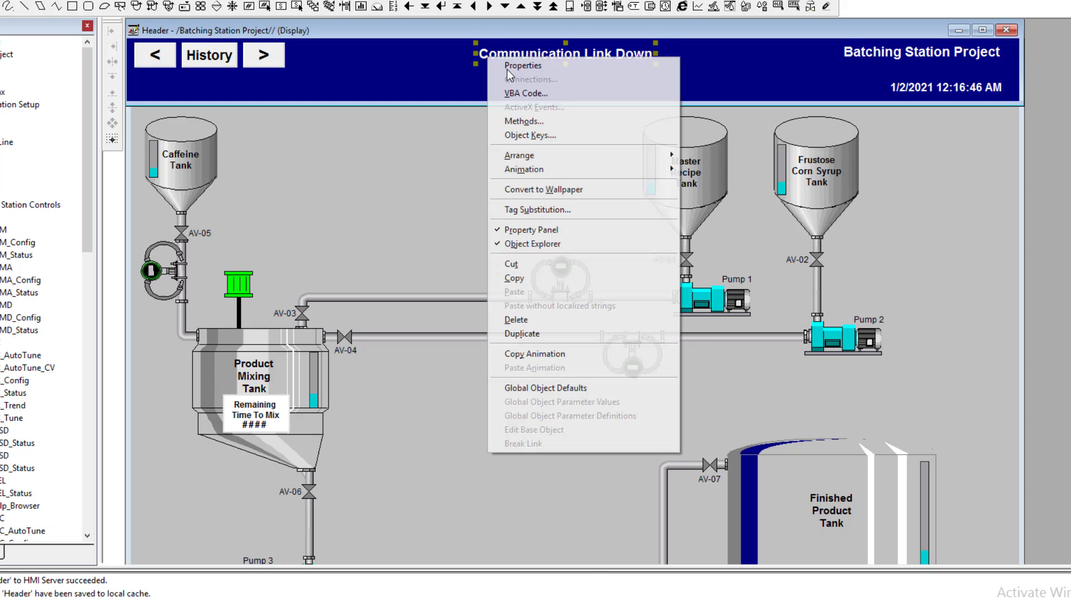
In the text's Visibility animation, delete the trailing 'Then 1 Else 0' and the AND from the expression
mouse_move(583, 169)
click(700, 175)
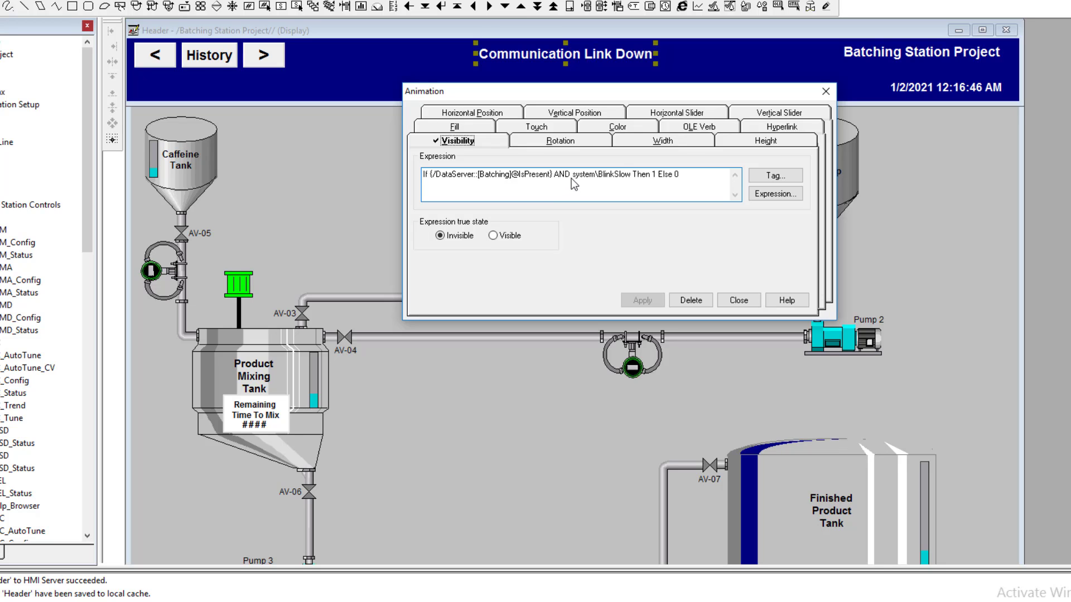
click(572, 177)
drag(680, 175, 634, 178)
key(Delete)
click(571, 175)
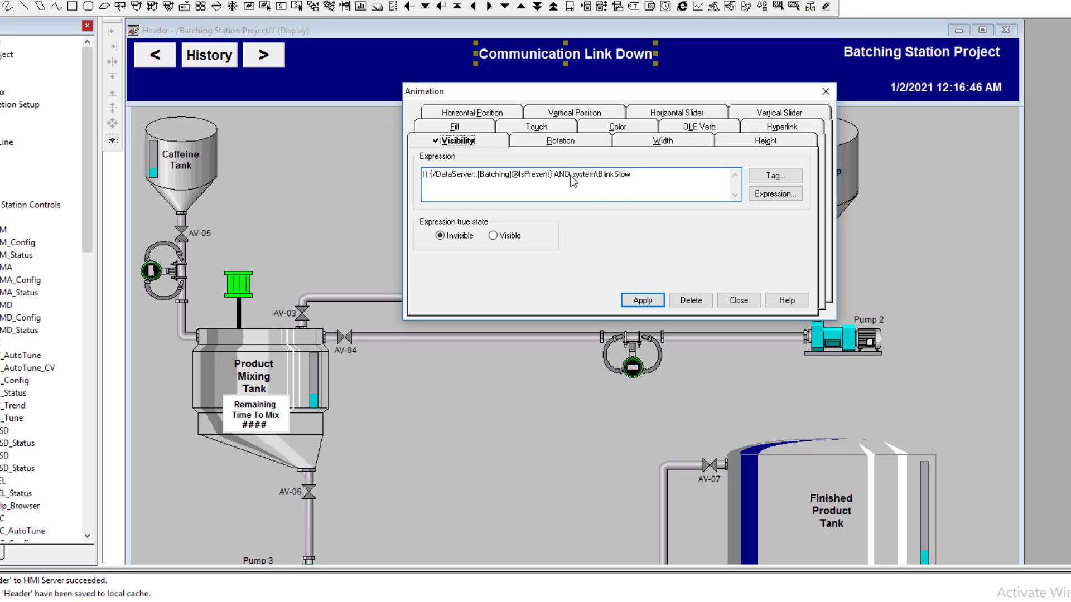
drag(552, 176, 555, 178)
key(Delete)
In the Expression Editor, insert Then before system\BlinkSlow and append 'Else 0'
click(750, 195)
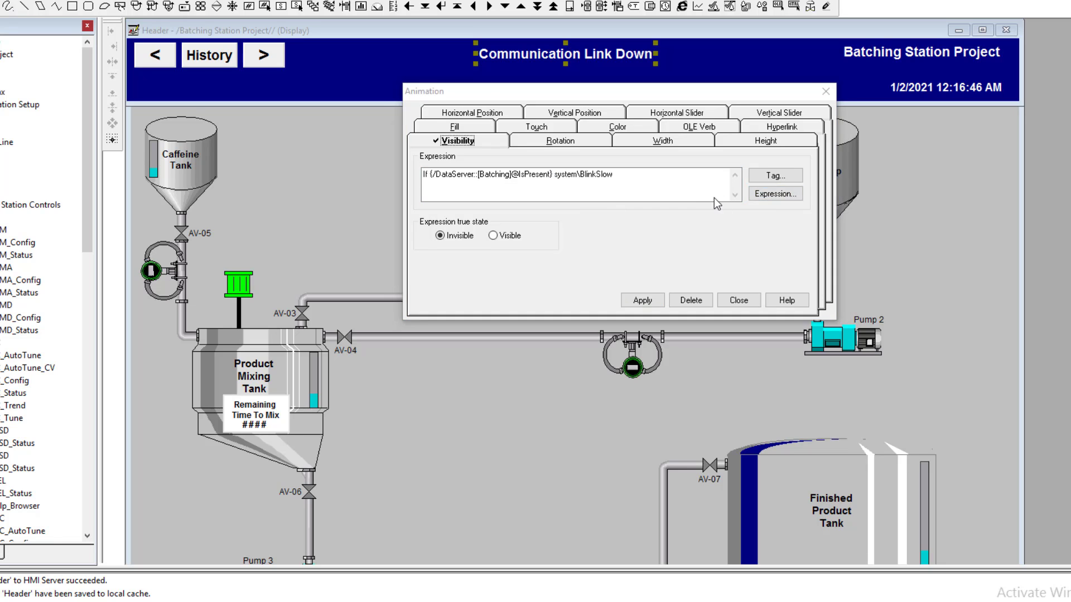
click(567, 120)
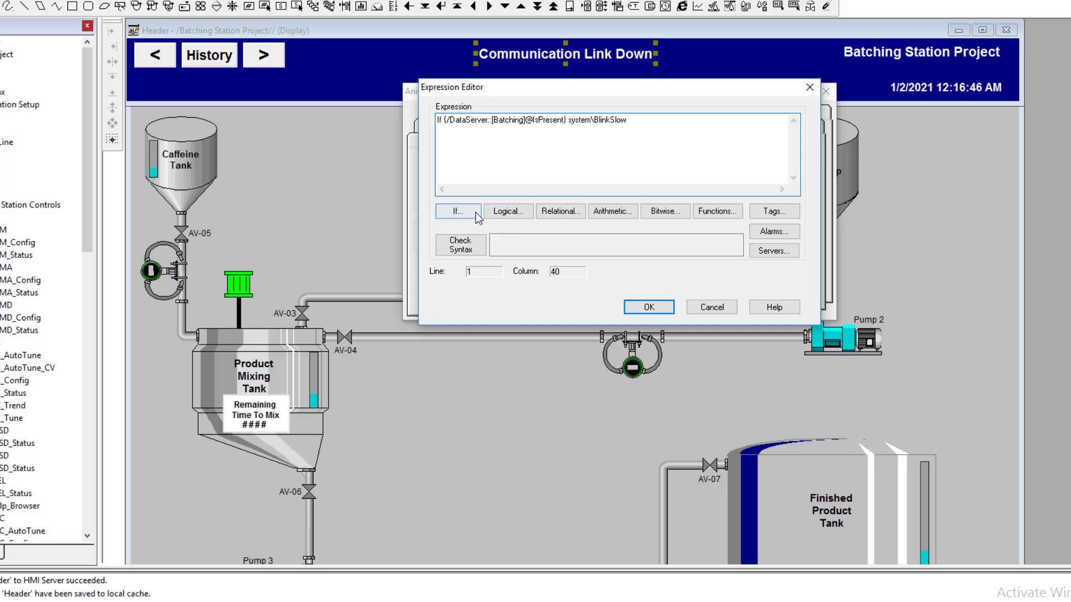
click(457, 212)
click(474, 242)
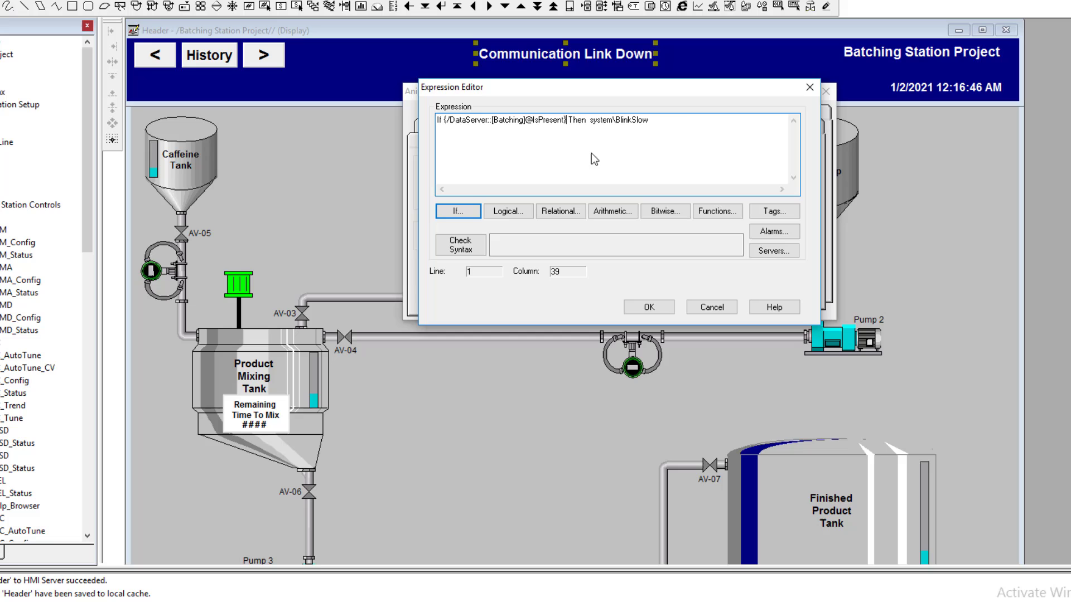
click(647, 123)
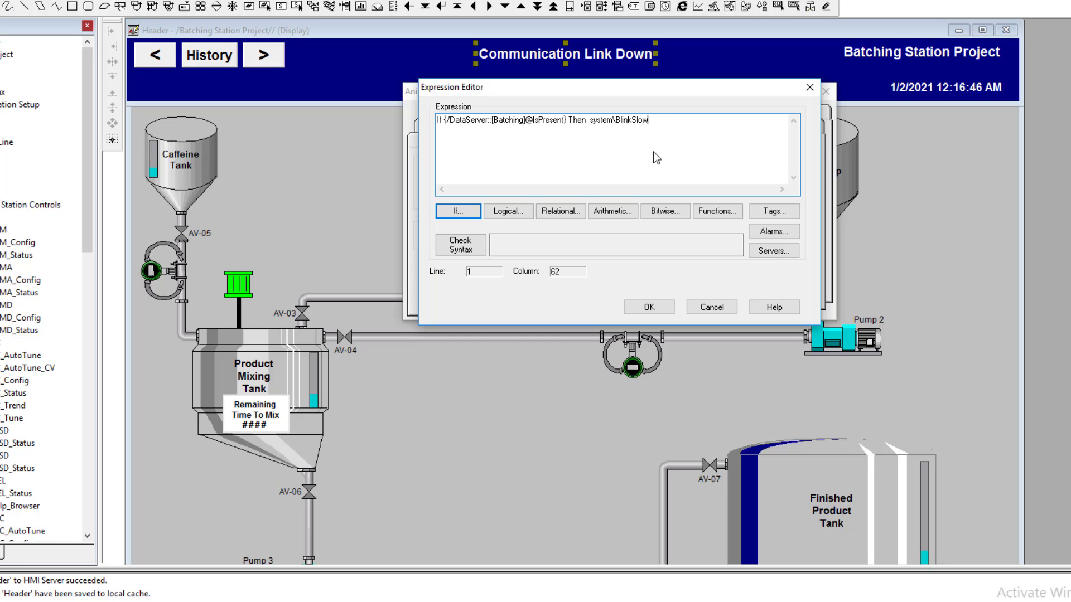
click(461, 212)
click(473, 257)
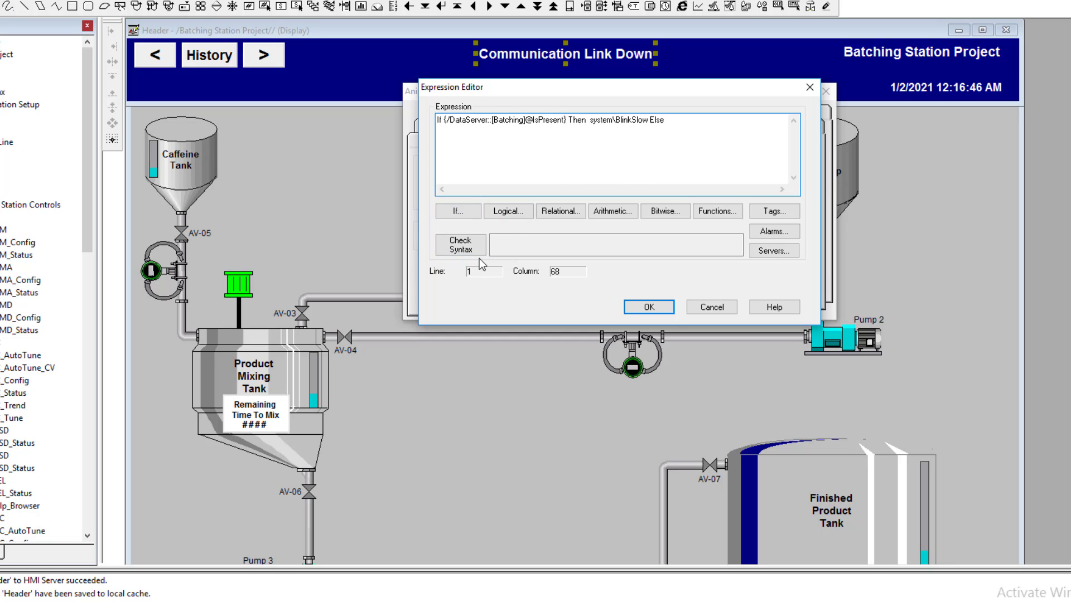
text(0)
click(590, 124)
key(BackSpace)
click(600, 147)
drag(439, 120, 566, 120)
click(552, 120)
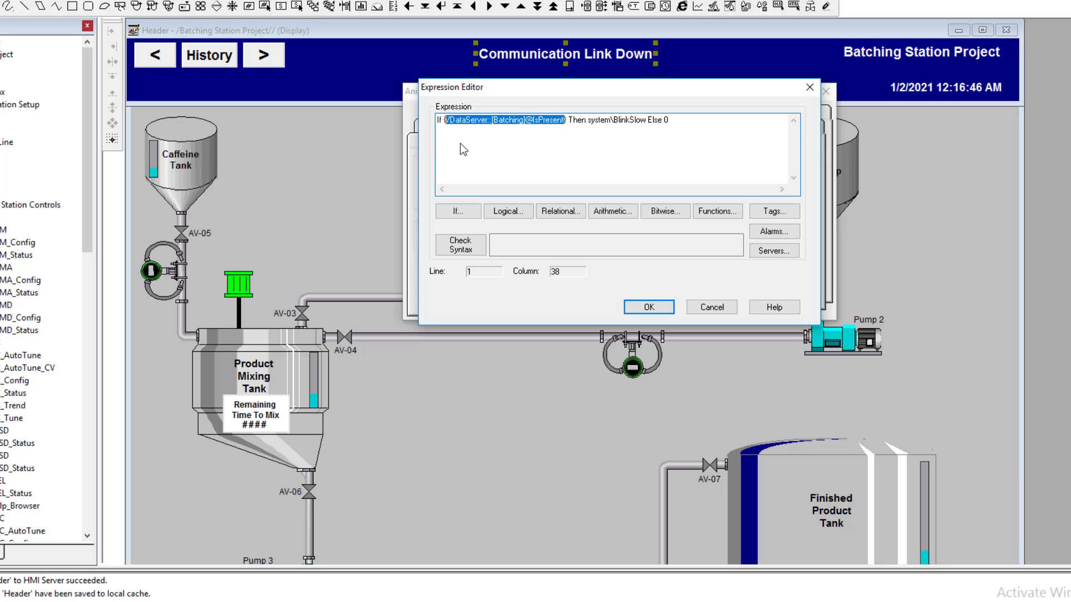
drag(588, 122, 657, 125)
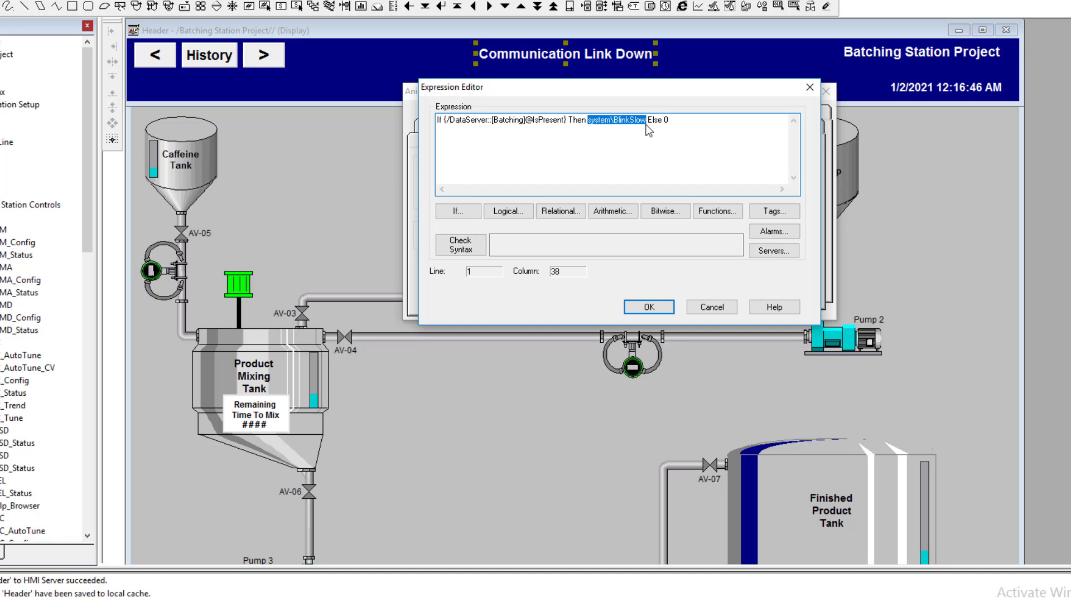
click(461, 244)
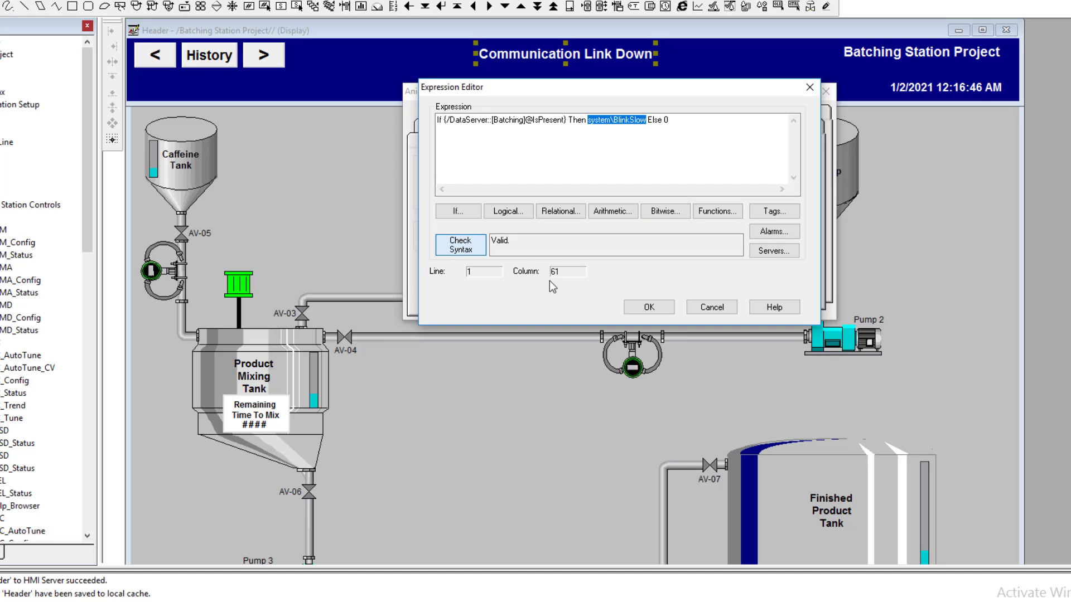
click(648, 306)
click(643, 300)
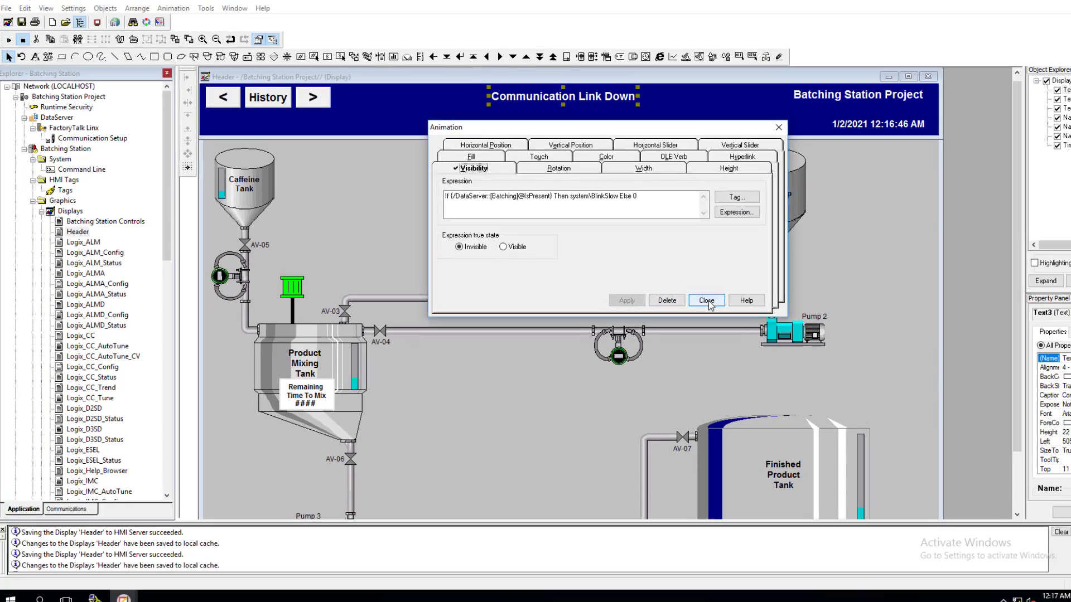
Close the animation dialog, test-run the Header display, then return to editing
click(738, 300)
click(464, 115)
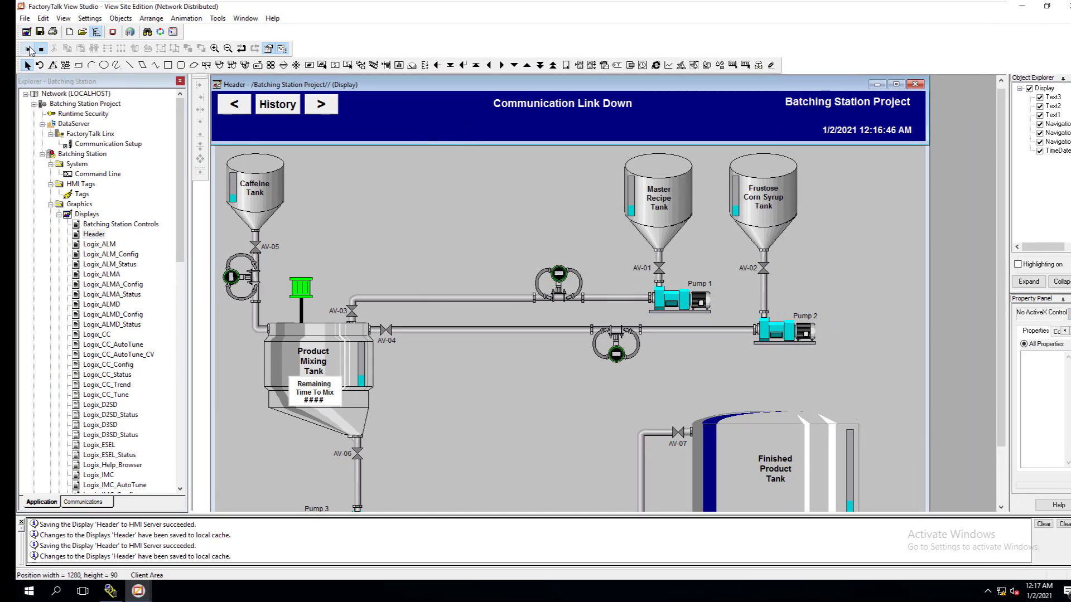
click(27, 50)
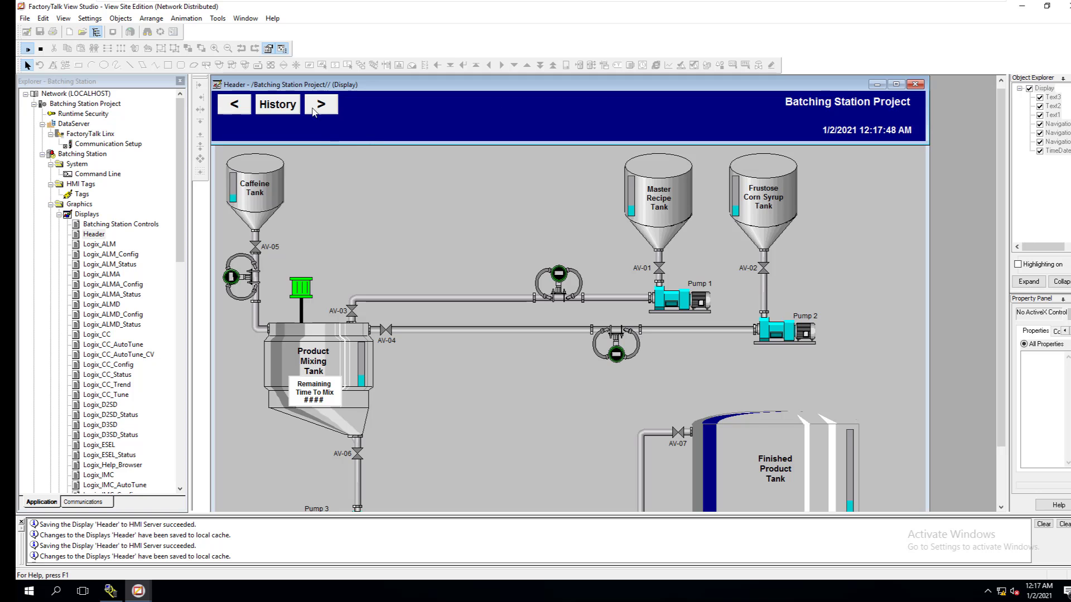
click(40, 49)
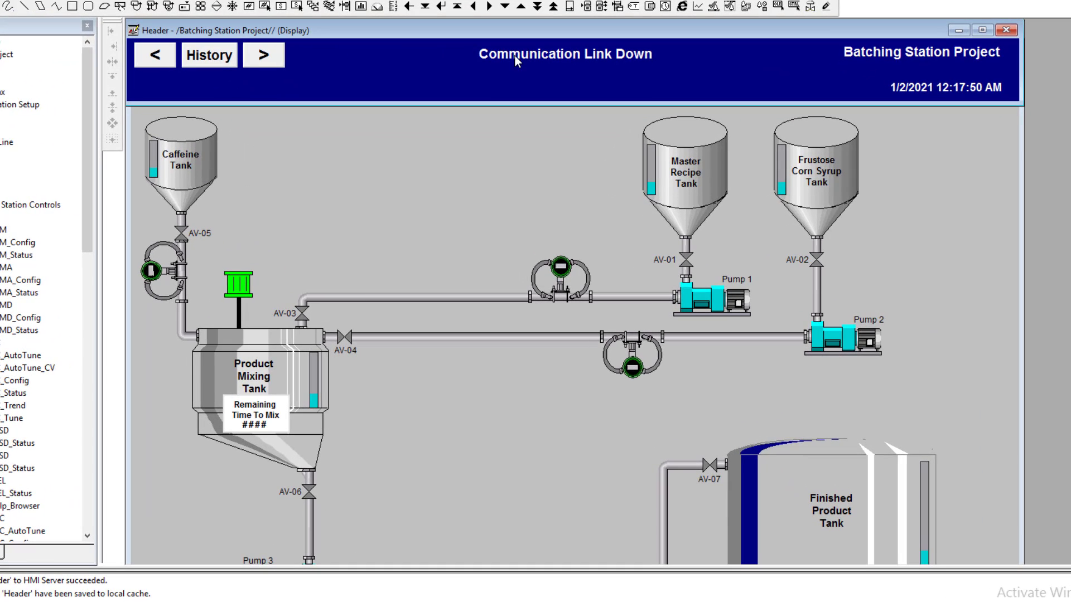
Reopen the Communication Link Down text's Visibility expression in the Expression Editor
click(521, 96)
right_click(581, 56)
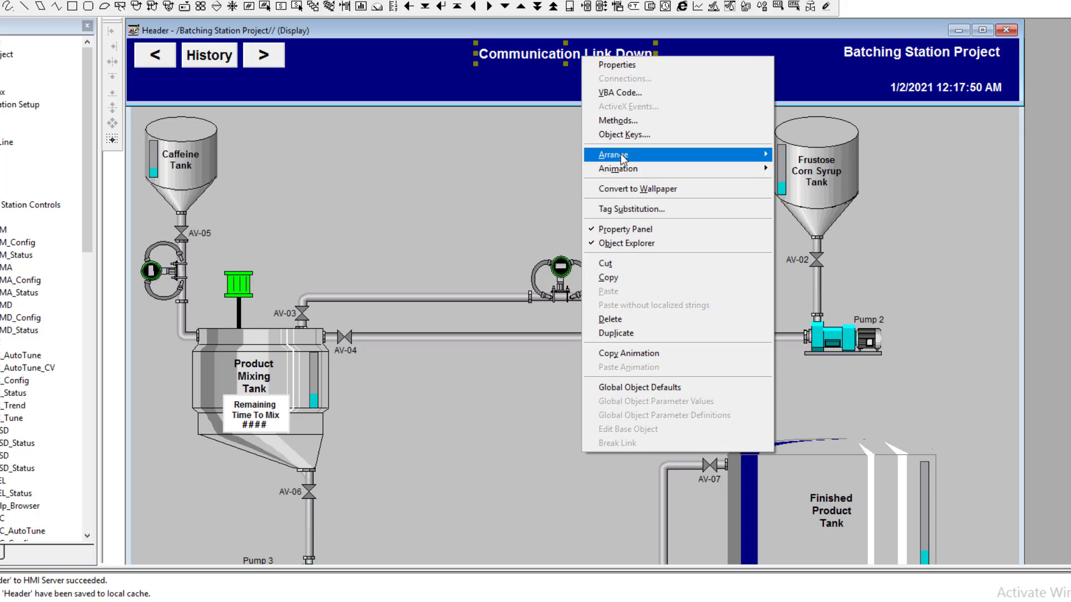
mouse_move(622, 168)
click(810, 170)
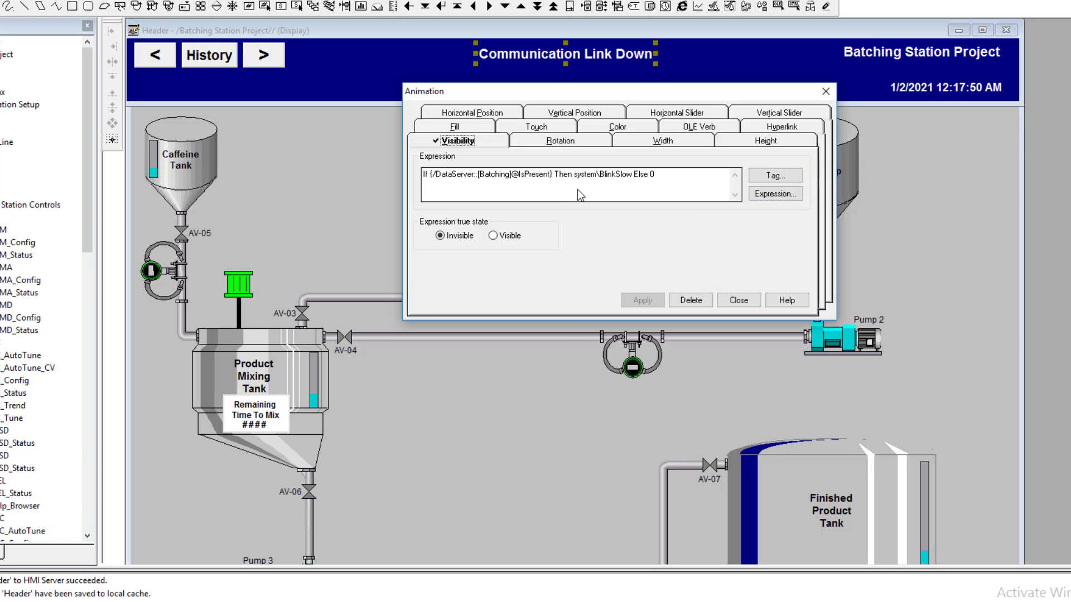
click(764, 195)
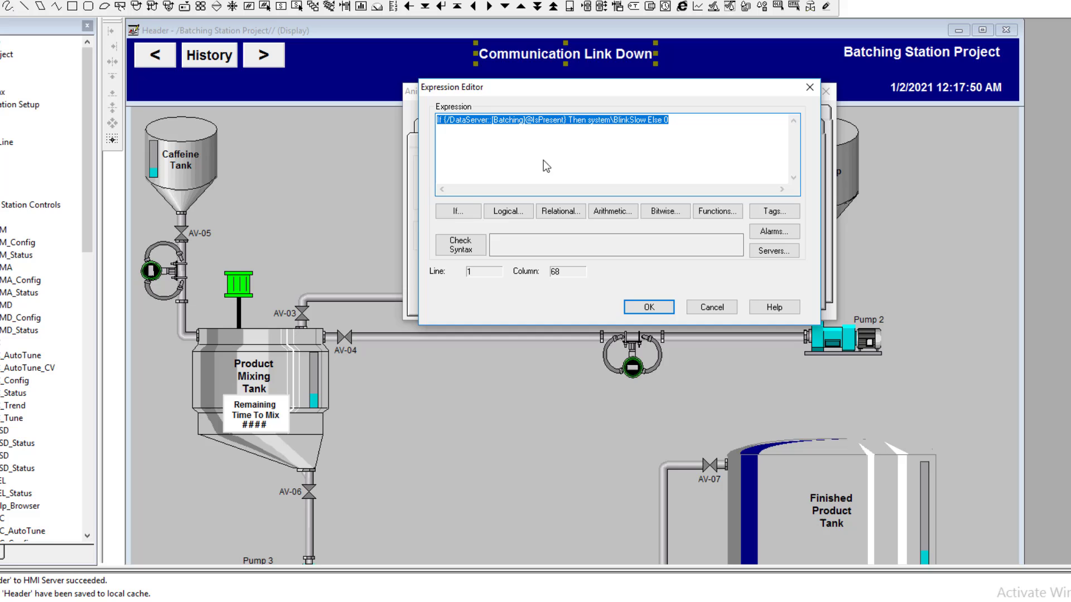
Put 0 after Then and delete the trailing 'Else 0'
click(542, 120)
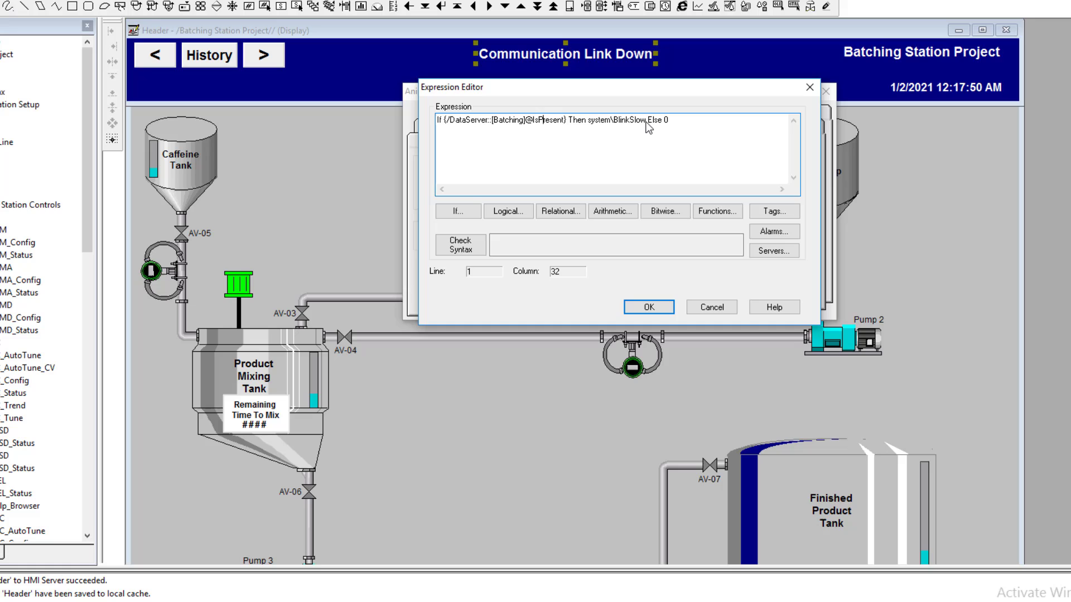
drag(631, 122, 585, 122)
click(588, 122)
text(0)
drag(674, 123, 661, 123)
key(Delete)
click(595, 122)
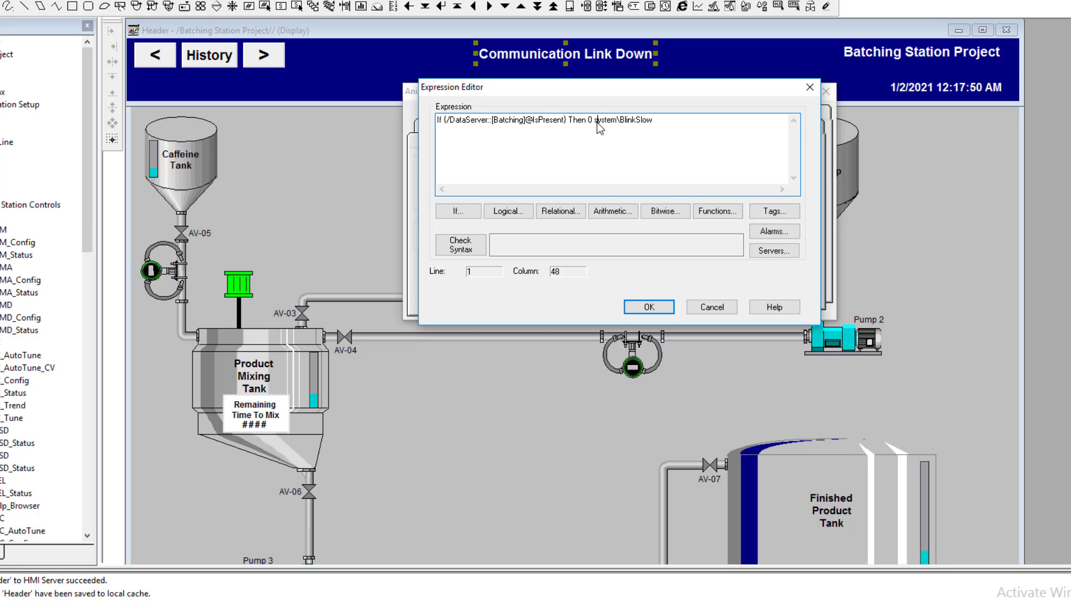
Insert Else before system\BlinkSlow, tidy the spacing, and check the syntax
click(468, 212)
click(478, 258)
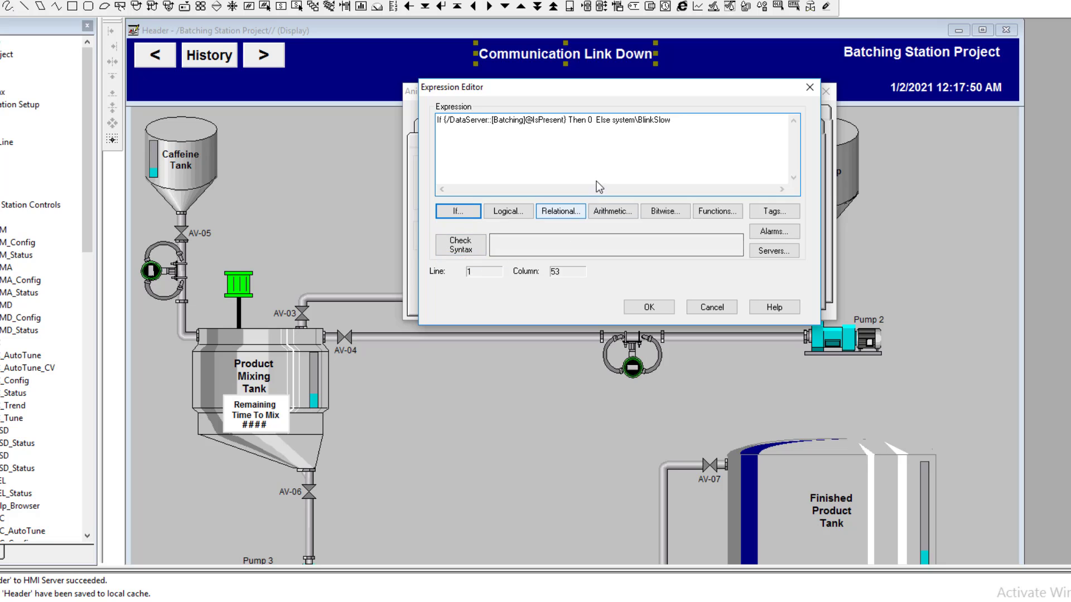
click(593, 139)
key(BackSpace)
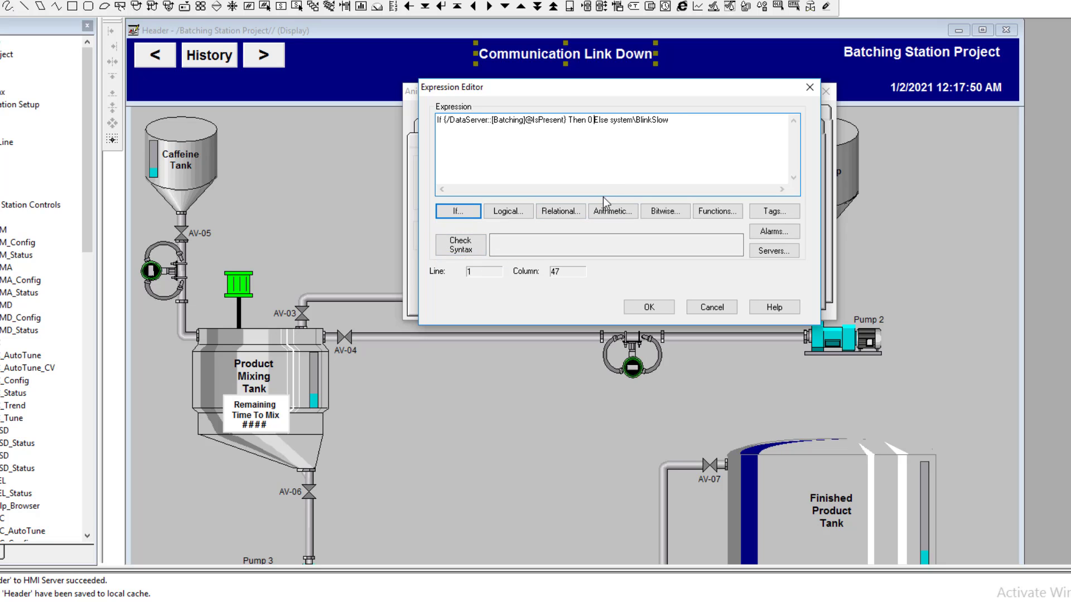
key(Right)
key(Right)
click(461, 245)
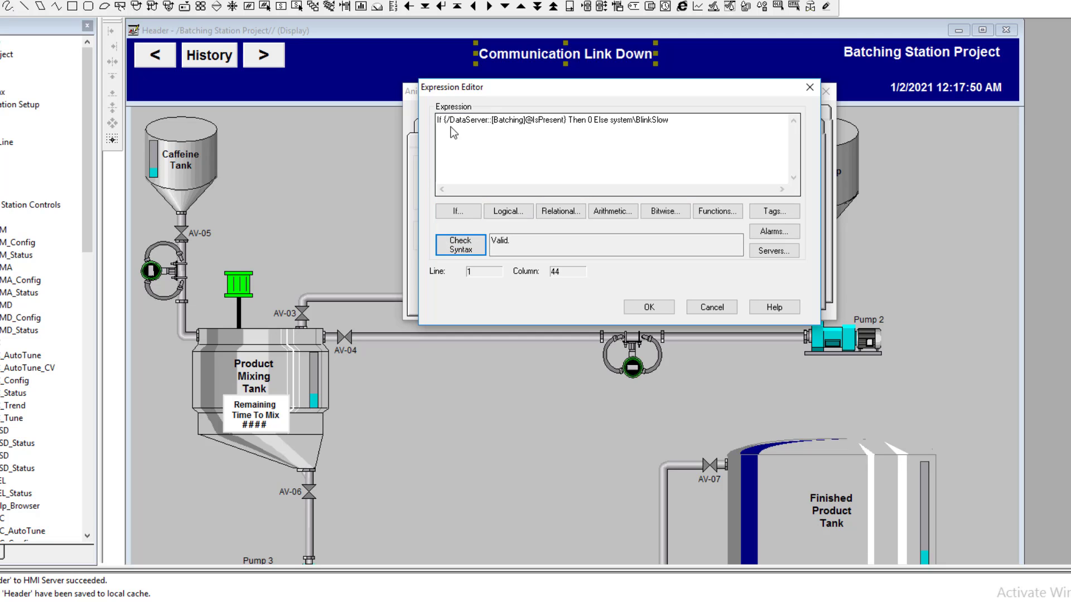
drag(445, 120, 565, 122)
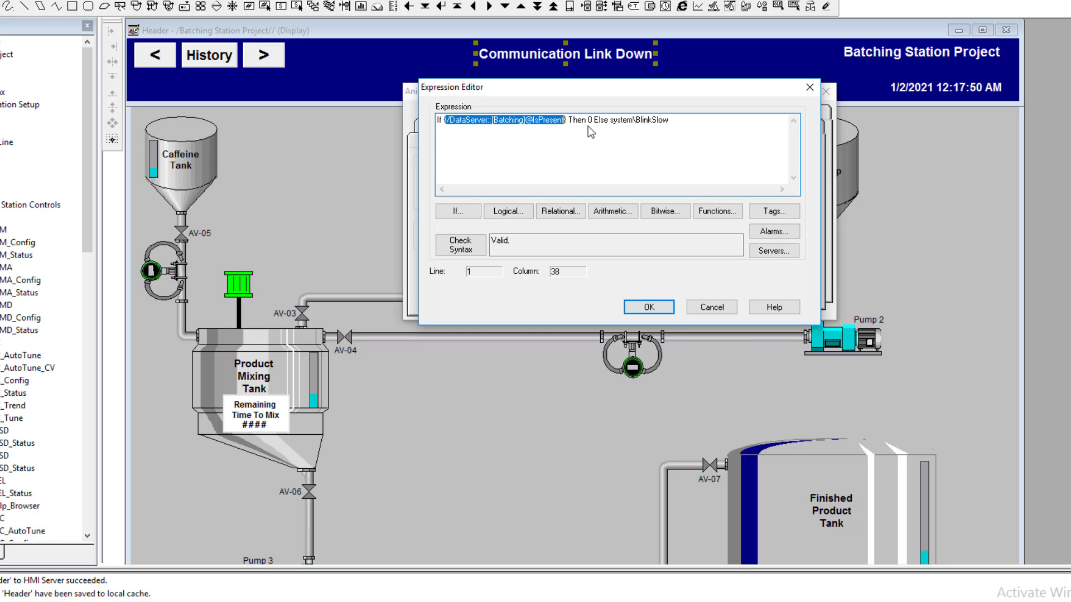
double_click(591, 120)
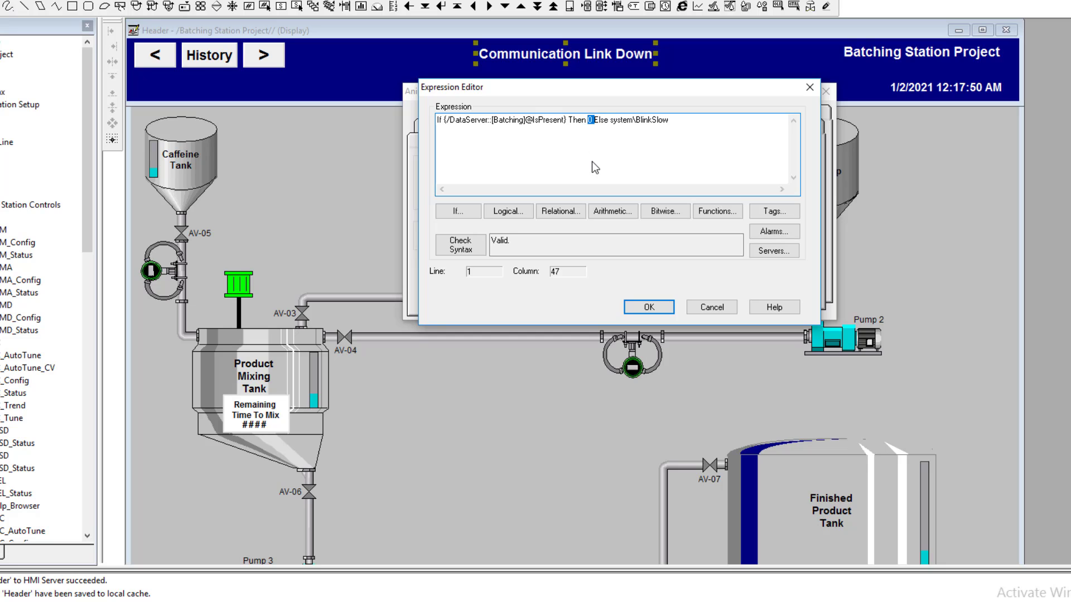
drag(592, 120, 659, 123)
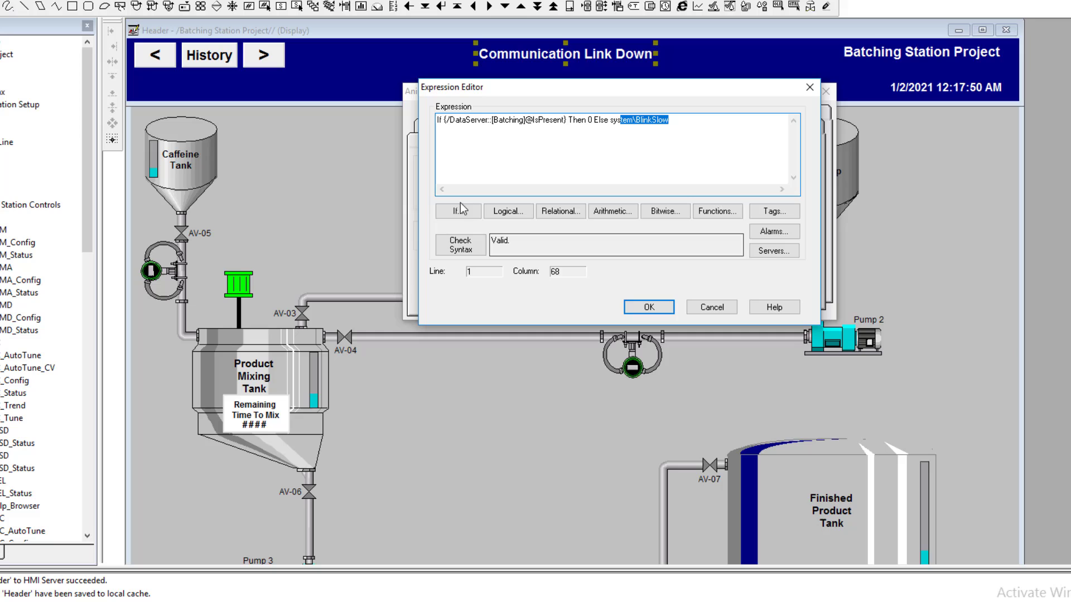
click(460, 245)
click(647, 307)
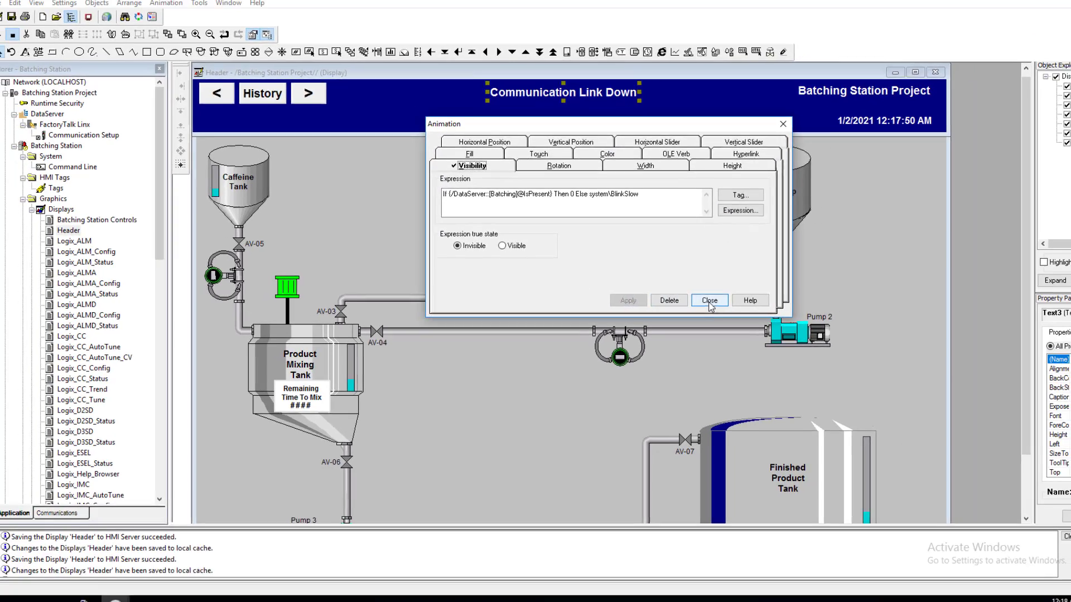
click(738, 300)
click(28, 49)
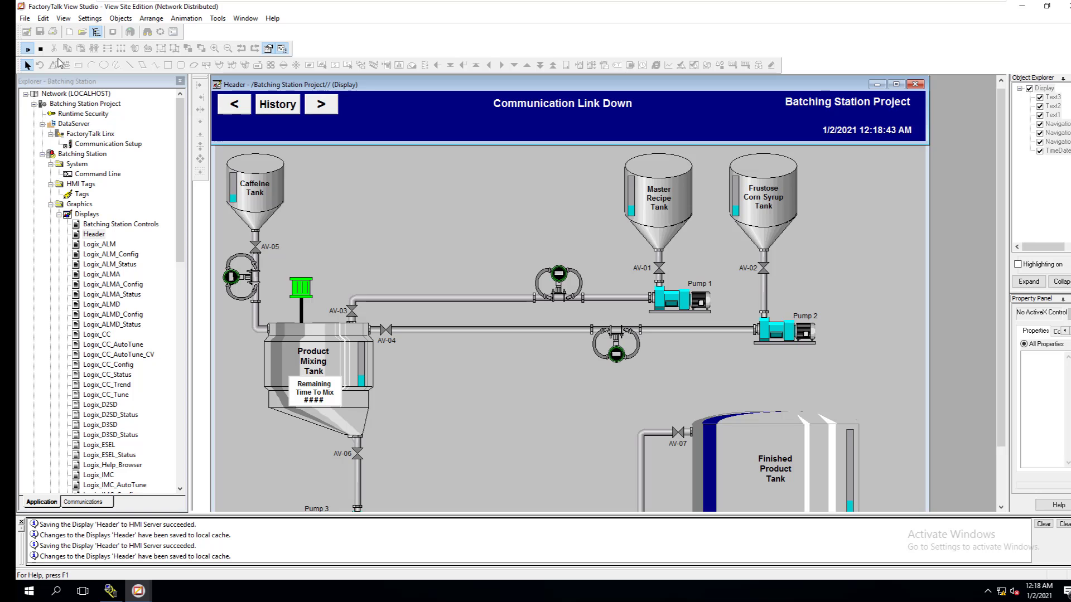
Set the Communication Link Down text to Visible when its expression is true, then test-run the Header display
click(42, 50)
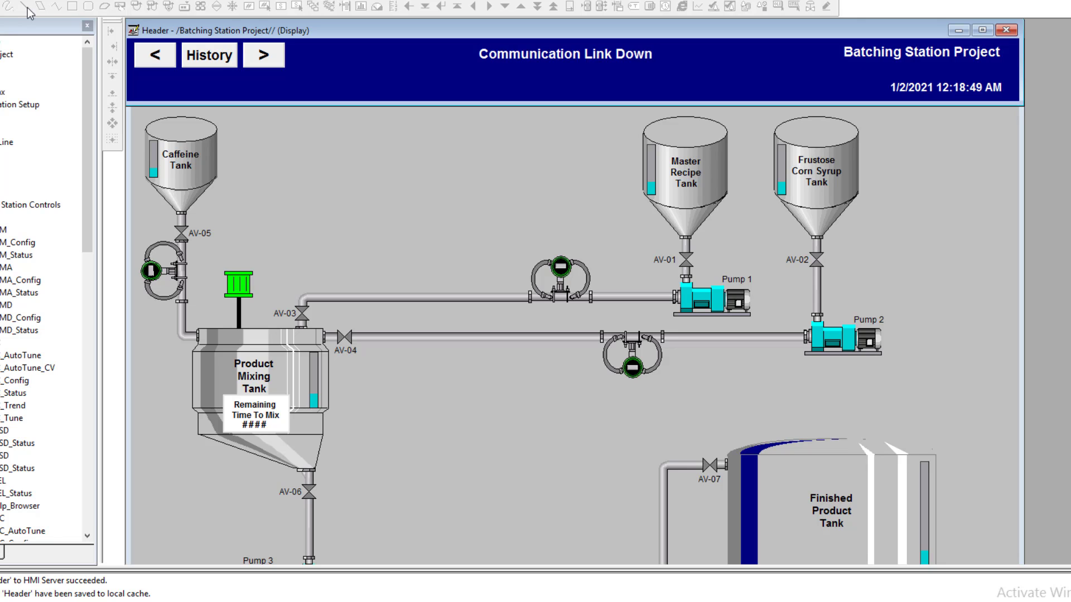
click(538, 56)
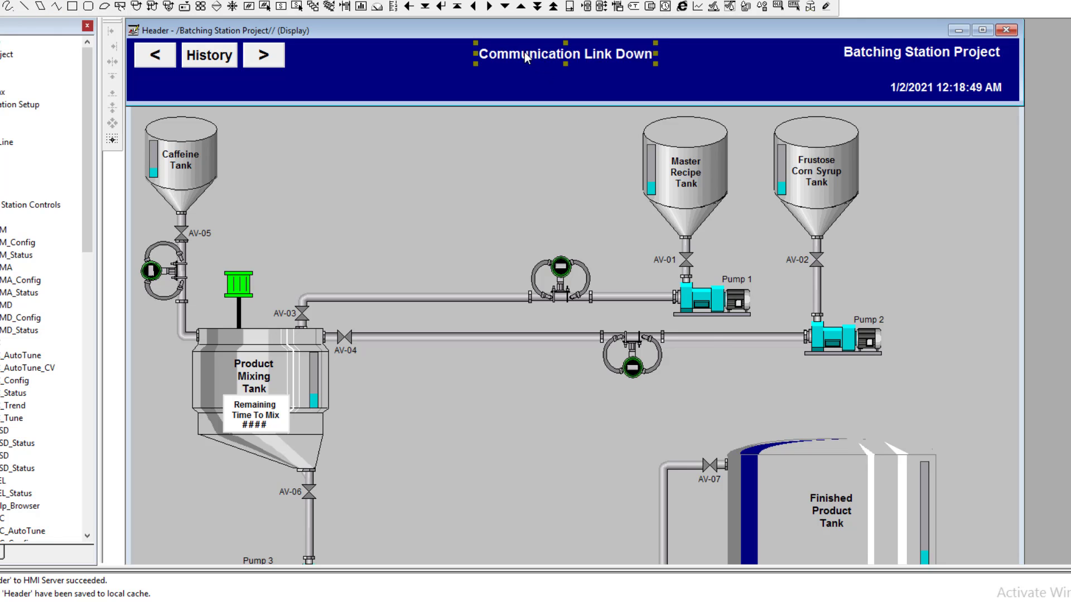
right_click(525, 52)
mouse_move(598, 163)
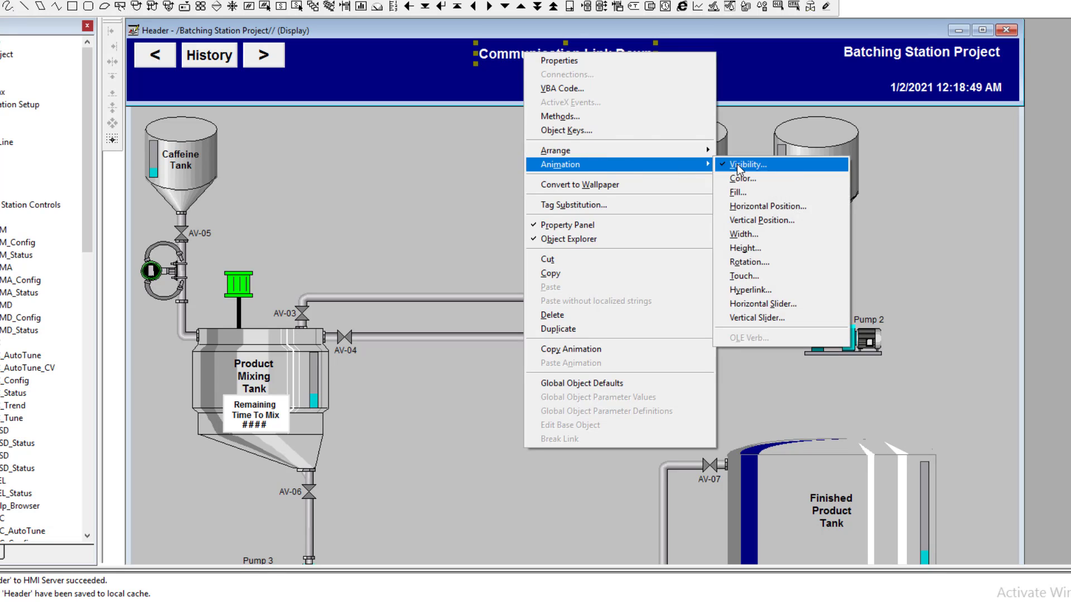
click(747, 164)
click(492, 235)
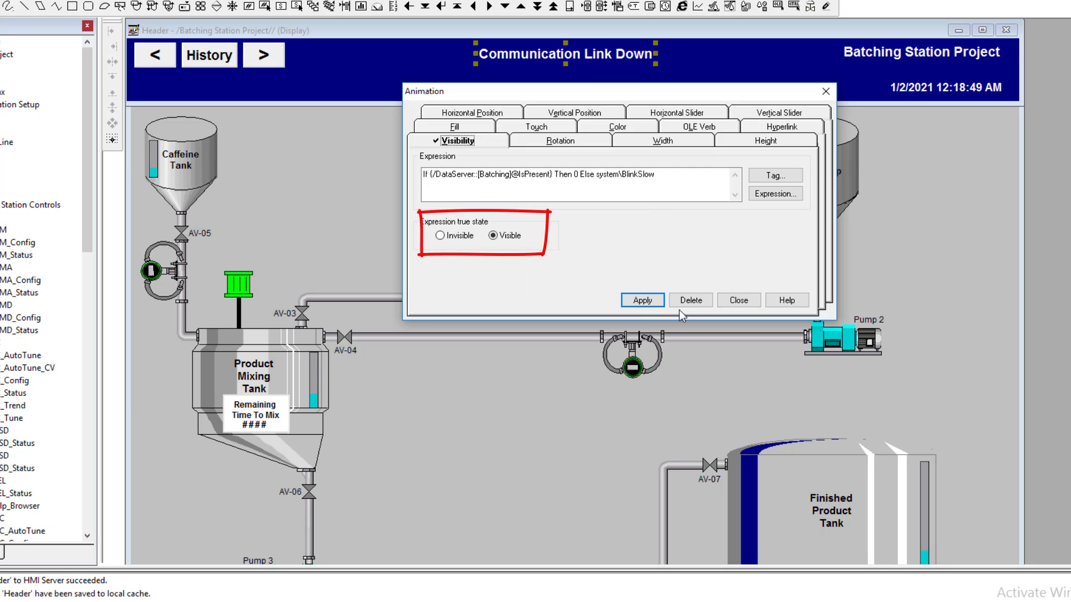
click(647, 301)
click(734, 300)
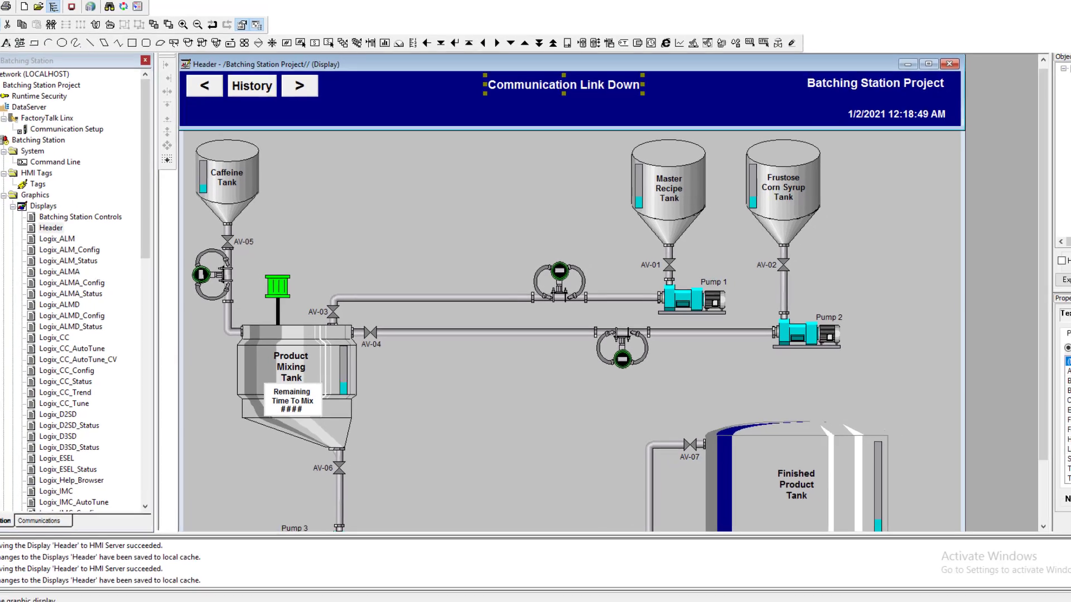
click(28, 49)
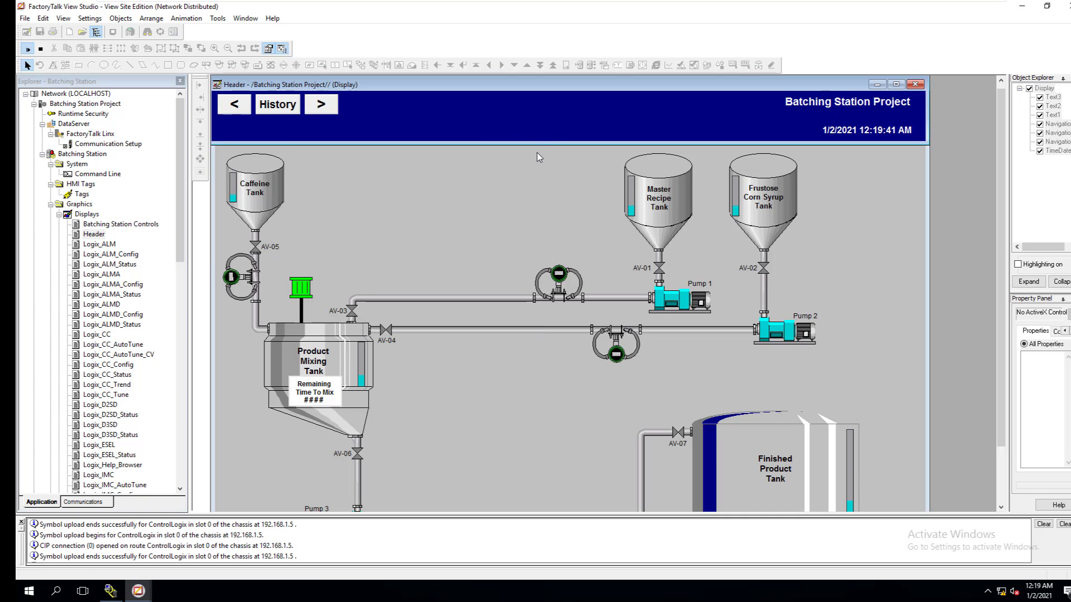
Return the Header display to edit mode and save it to the HMI server
click(41, 50)
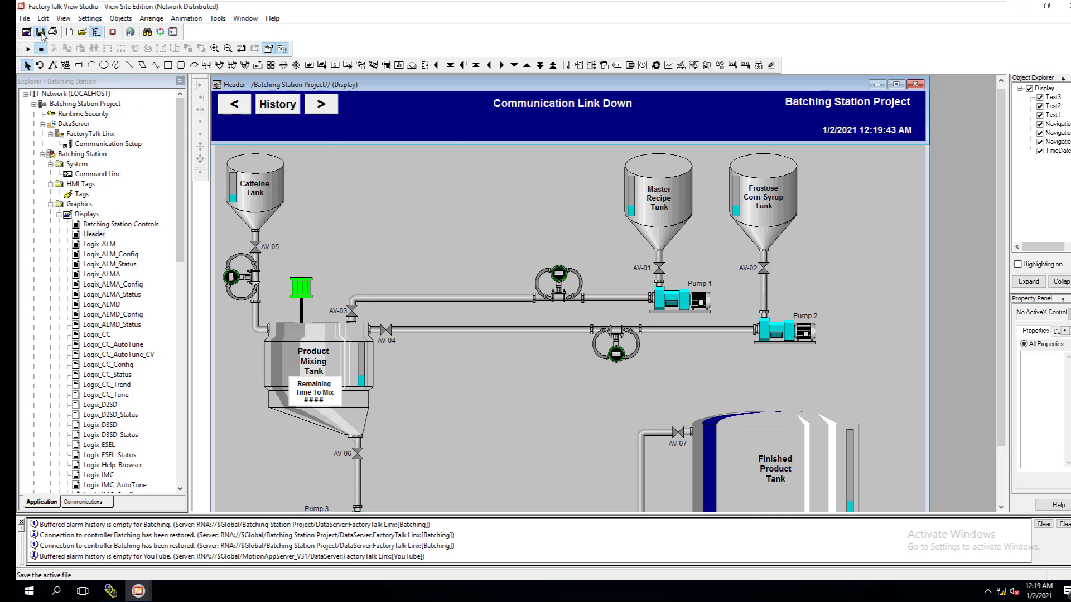
click(41, 33)
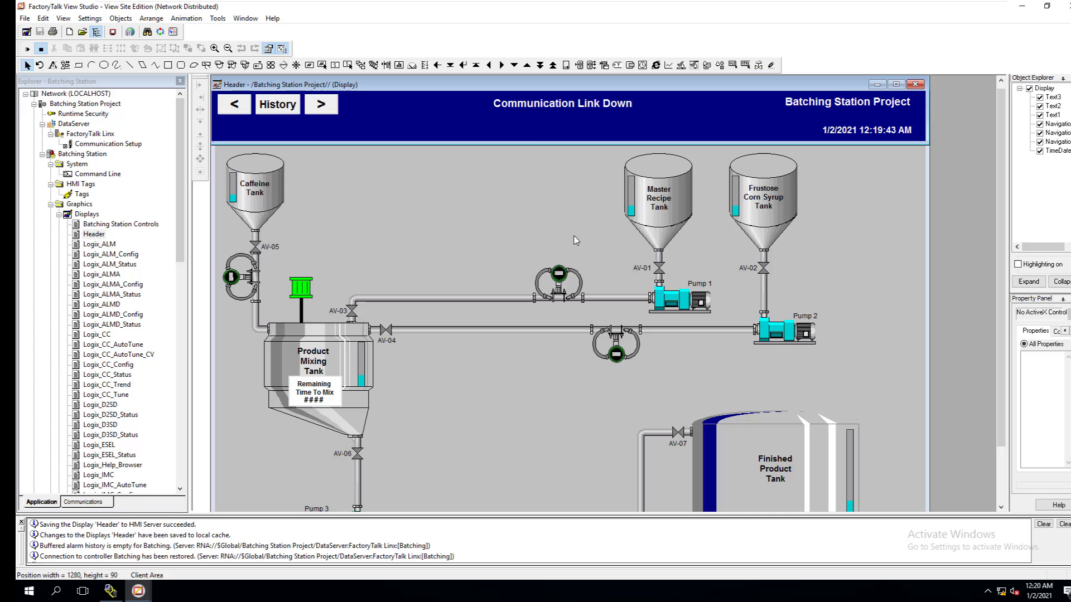
Review the text's Batching IsPresent visibility expression, then open FactoryTalk Linx Communication Setup
click(566, 106)
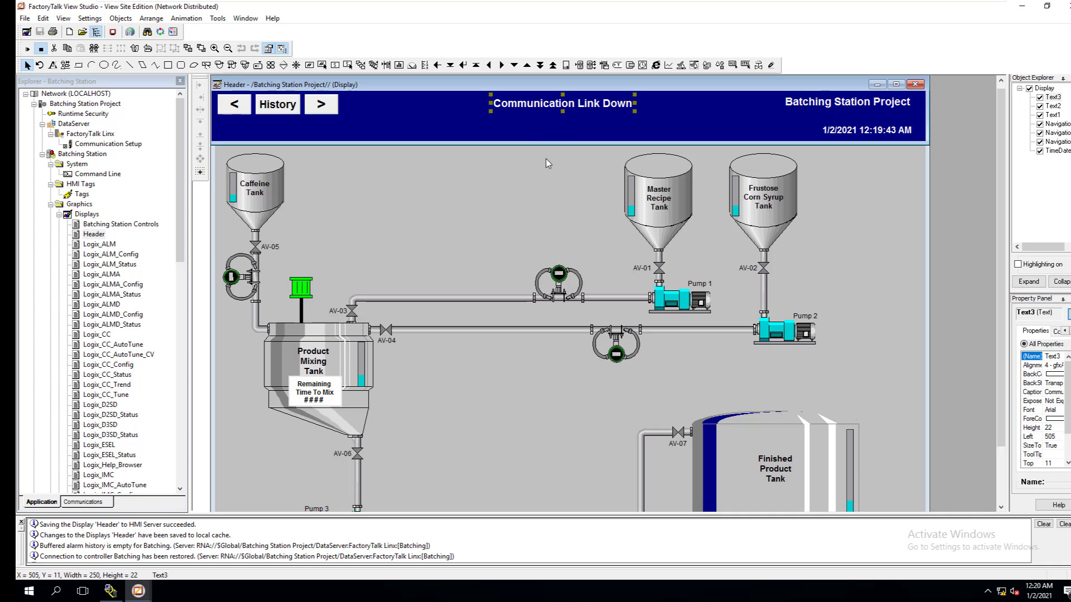
right_click(556, 106)
mouse_move(691, 194)
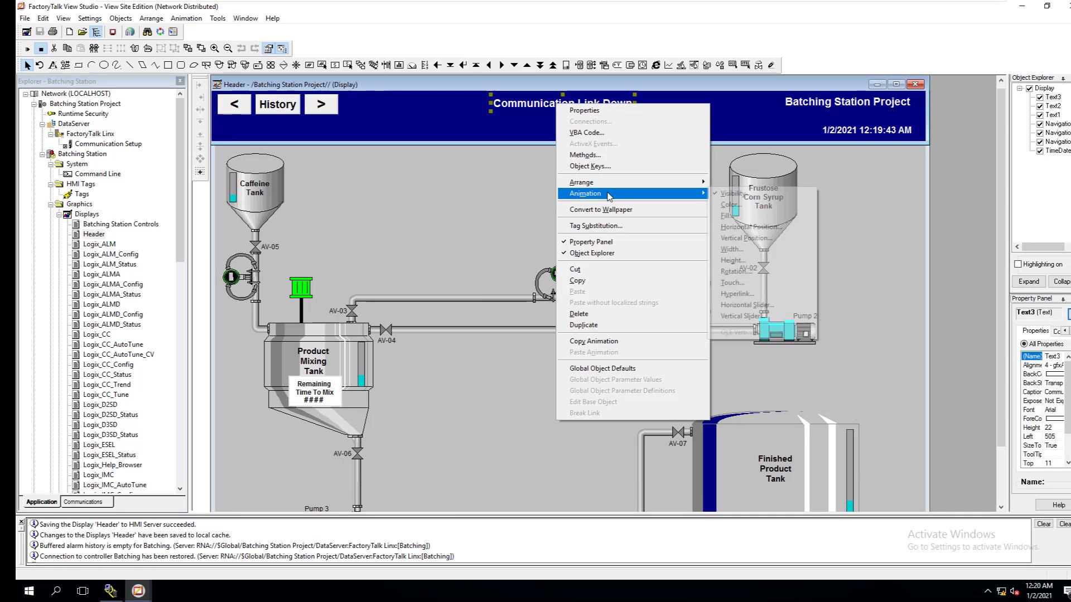
click(737, 193)
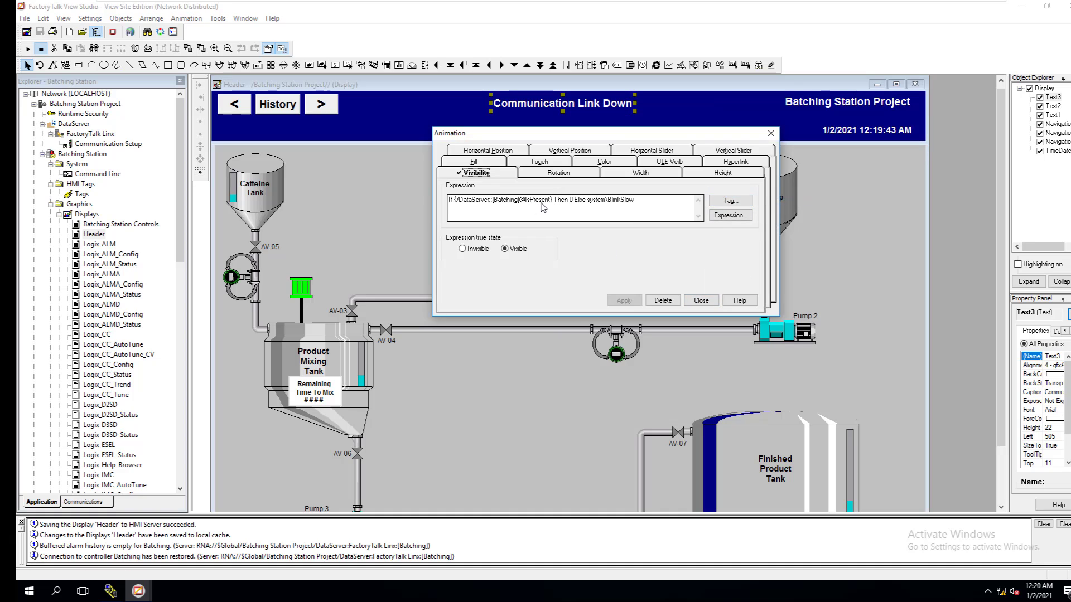
drag(554, 201, 492, 201)
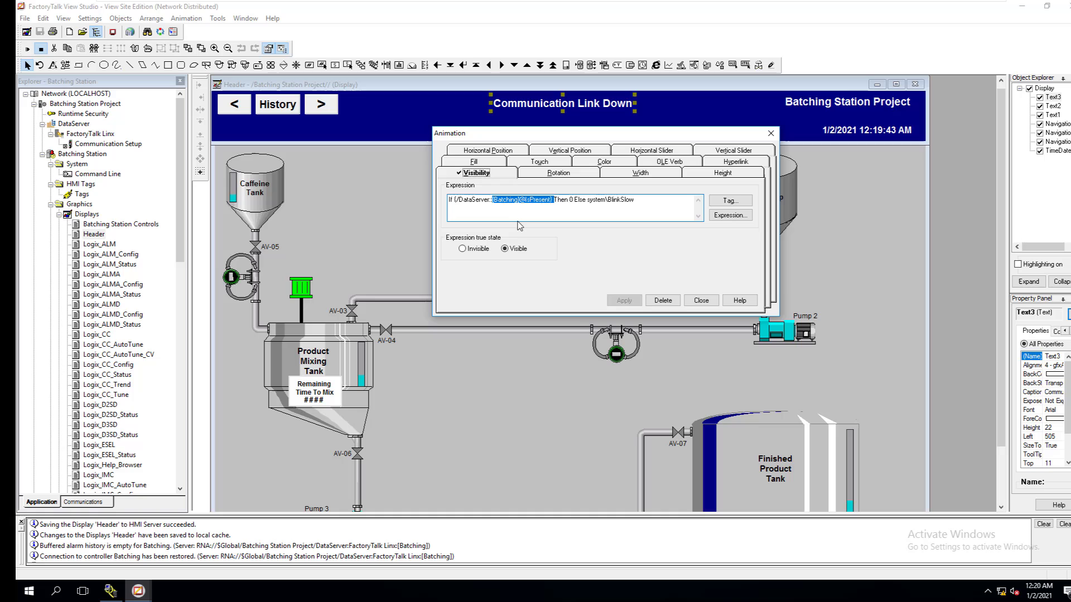
click(543, 210)
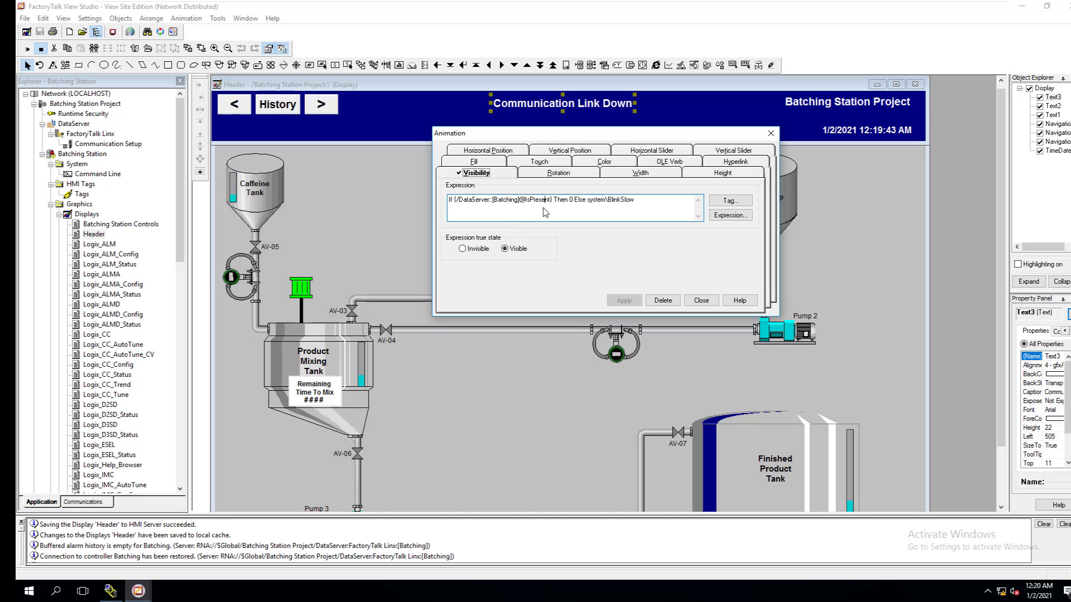
click(702, 300)
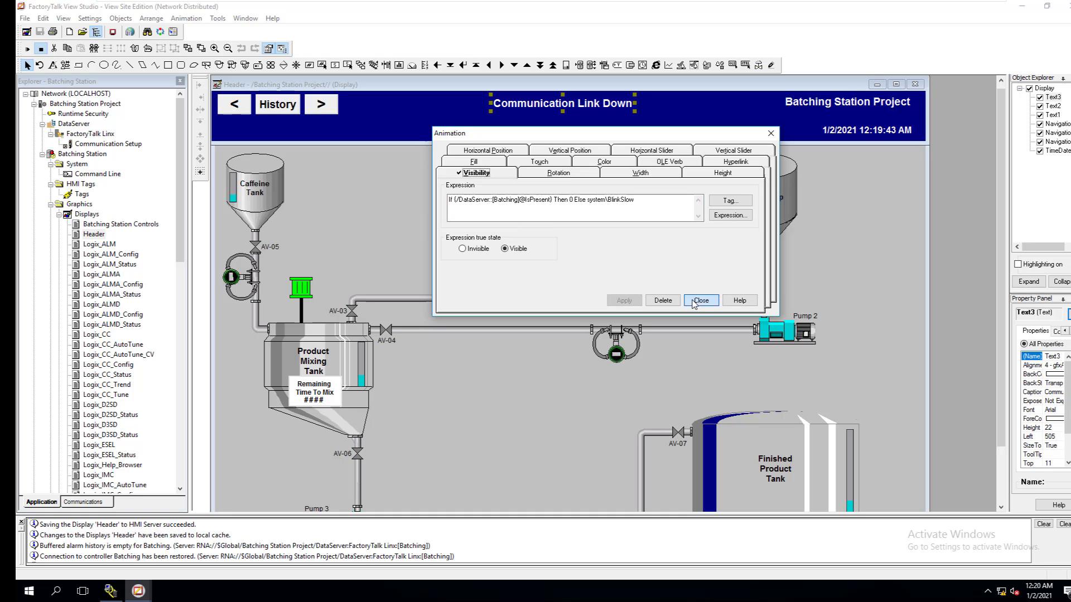
click(87, 145)
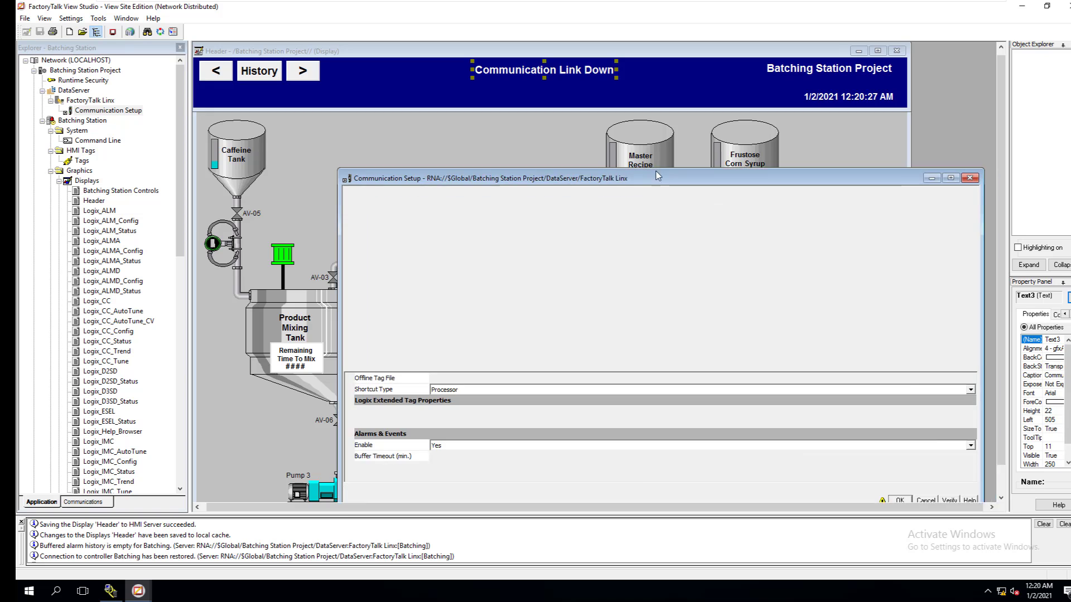
Move the Communication Setup window aside, then close it with OK
drag(696, 194, 612, 129)
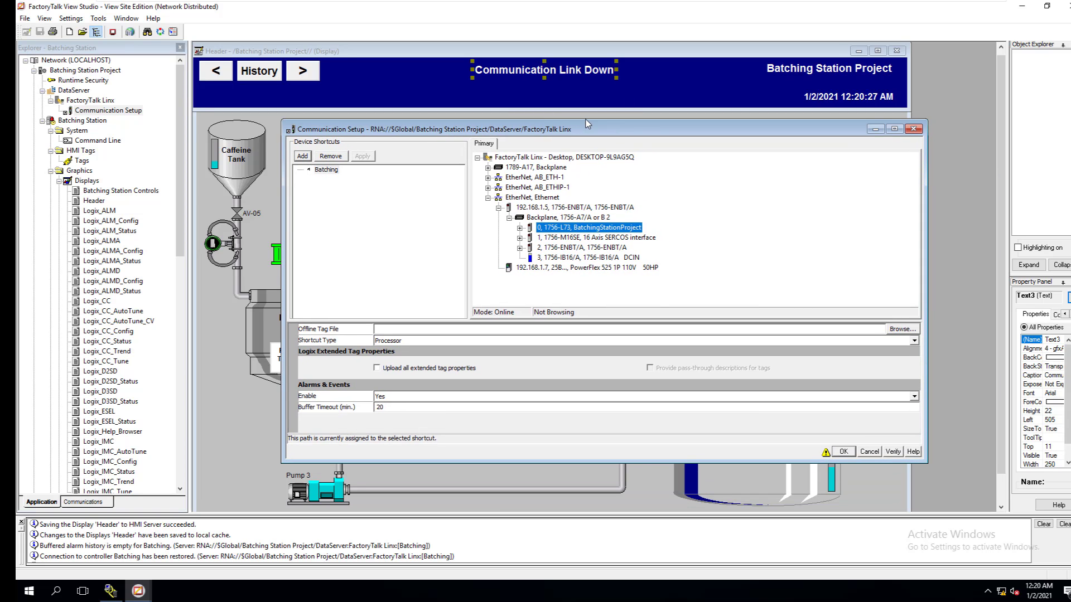
click(847, 453)
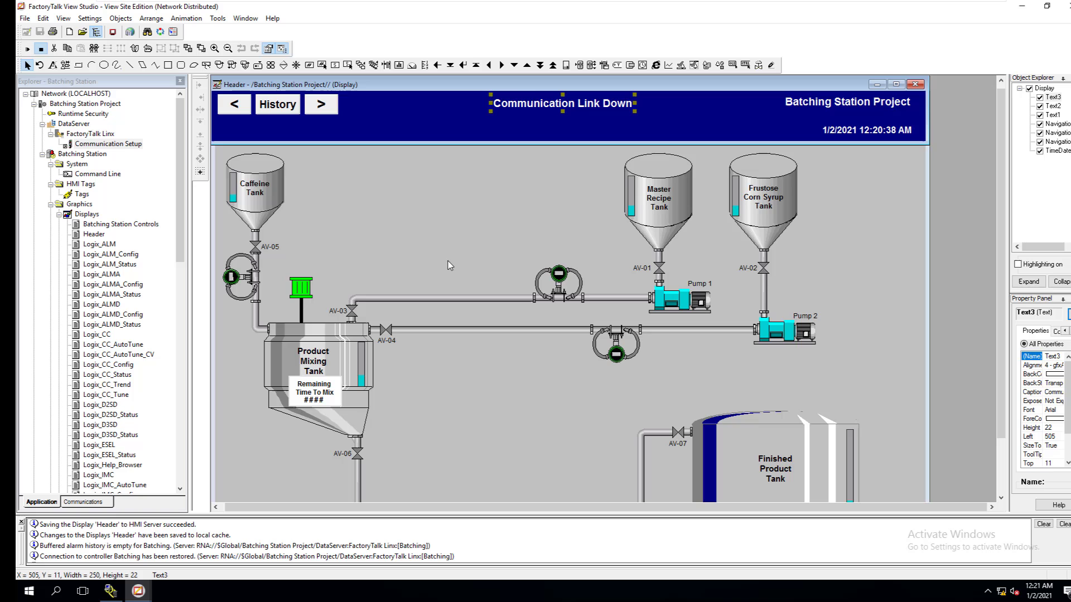
right_click(605, 105)
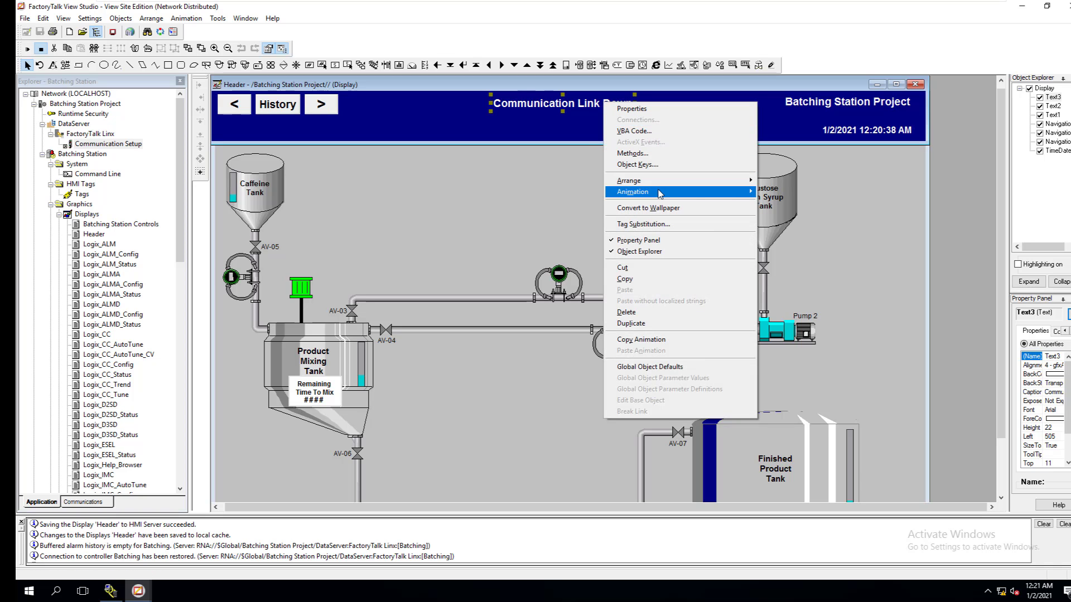
mouse_move(660, 193)
click(775, 193)
click(506, 201)
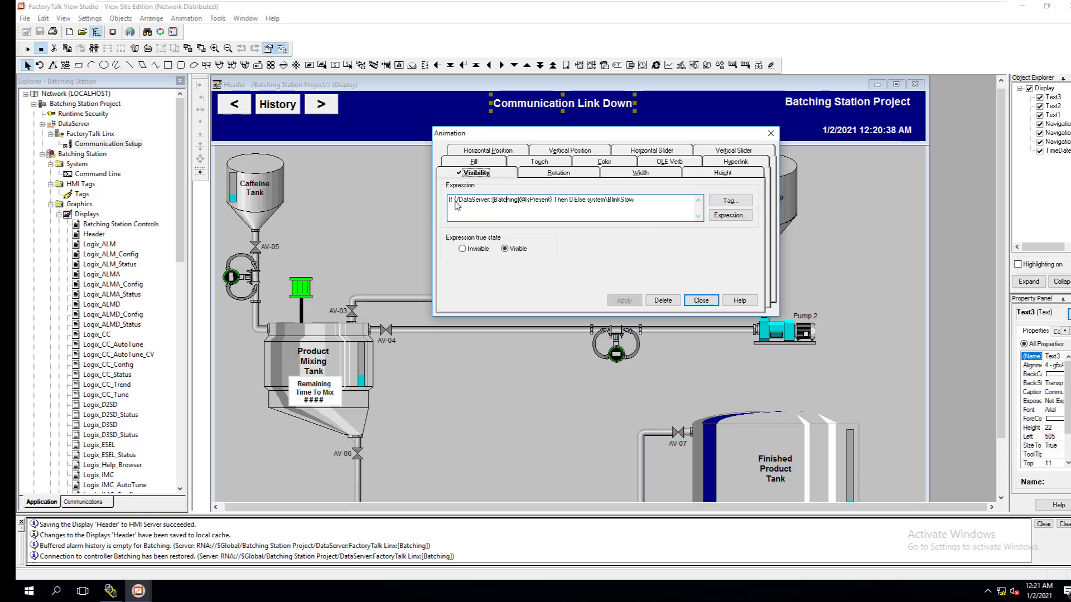
drag(455, 202, 553, 203)
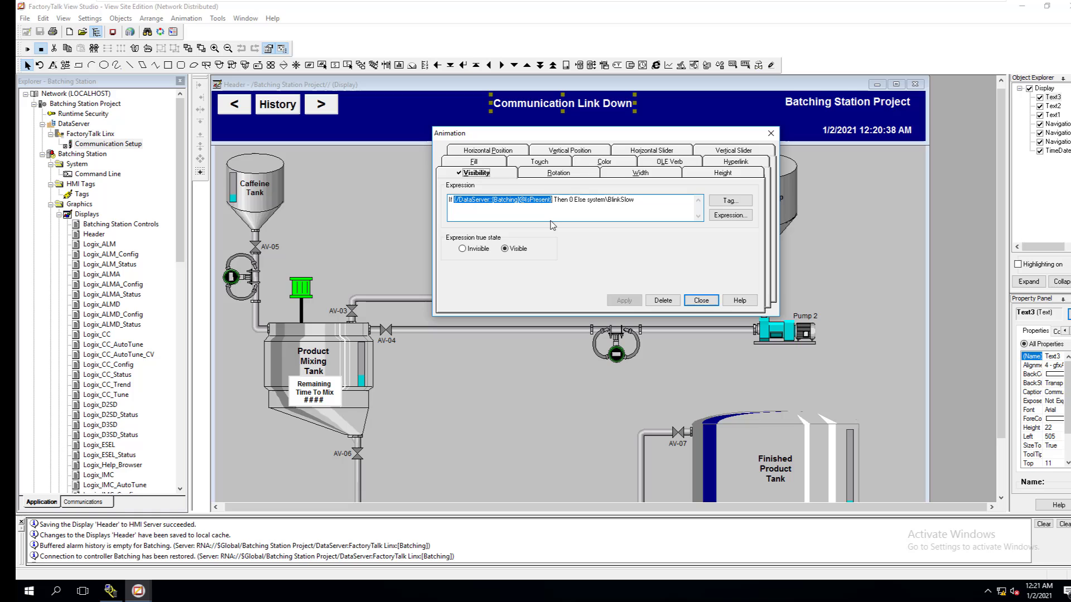
drag(554, 202, 578, 202)
click(573, 208)
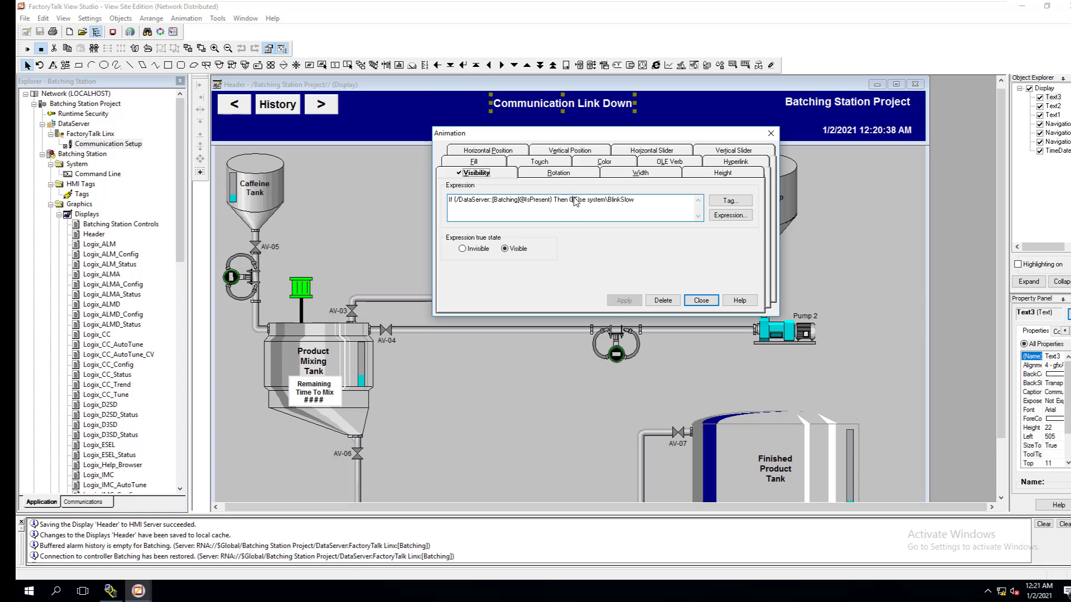
drag(572, 200, 635, 205)
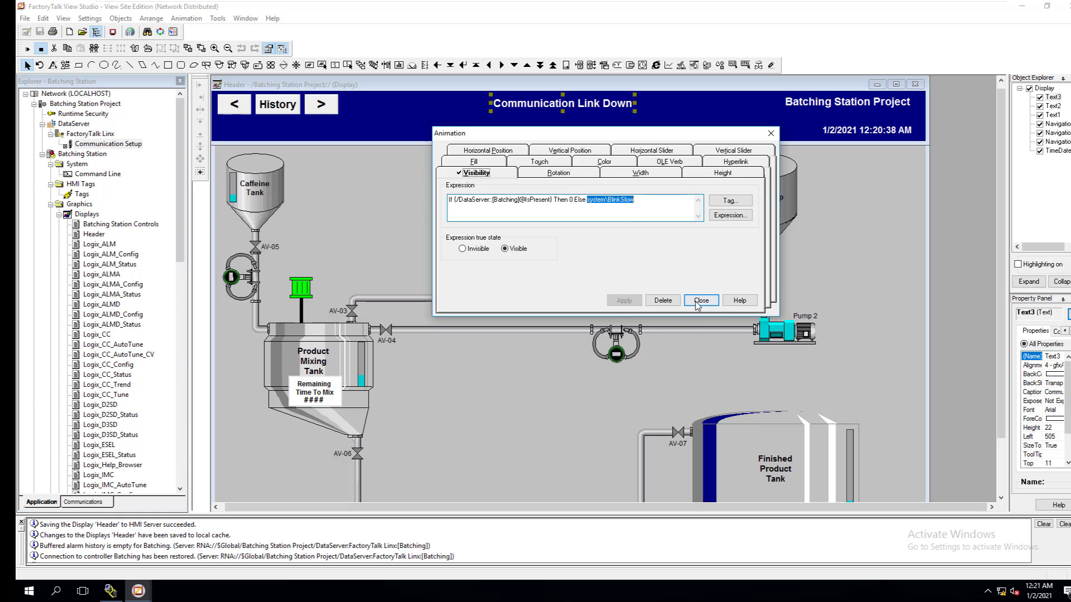
click(554, 204)
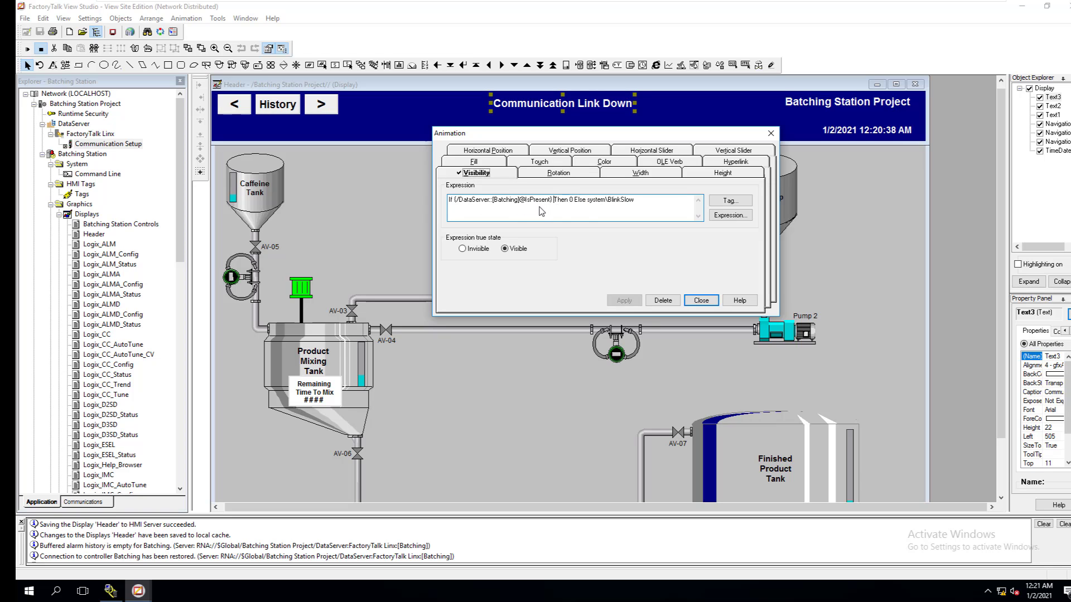
click(700, 301)
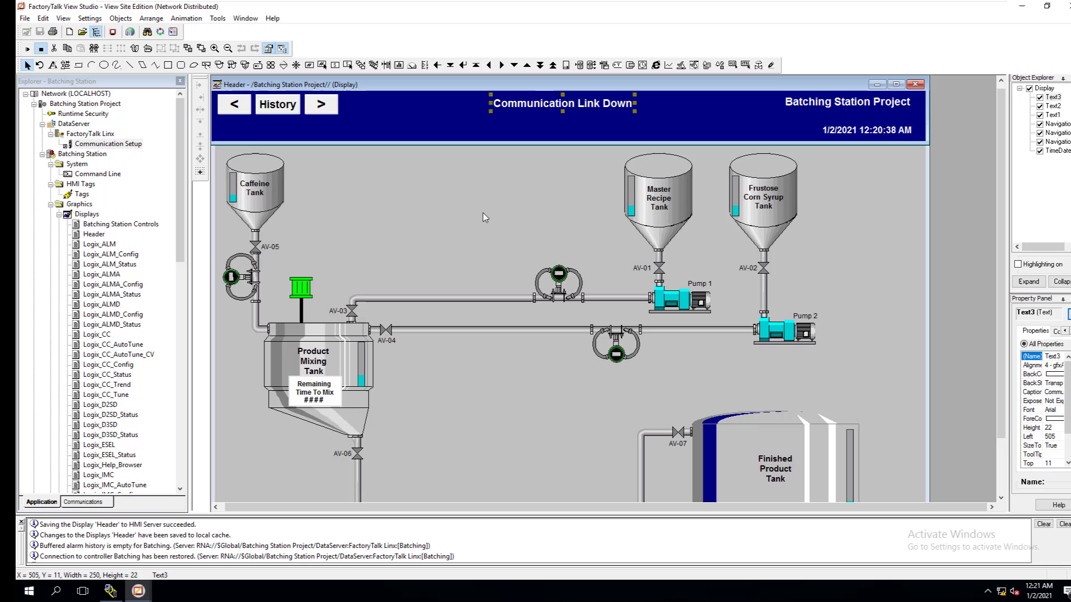